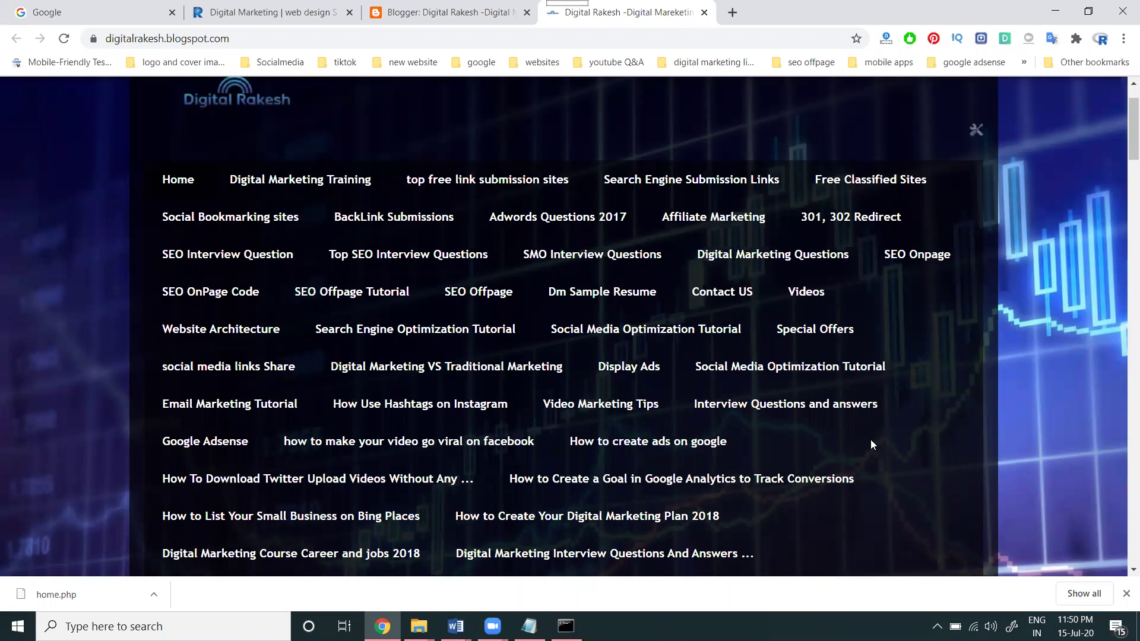
# View the popup on rakeshtechsolutions.com and open the YouTube channel page youtube.com/c/digitalrakeshrts in a new tab
pyautogui.click(279, 13)
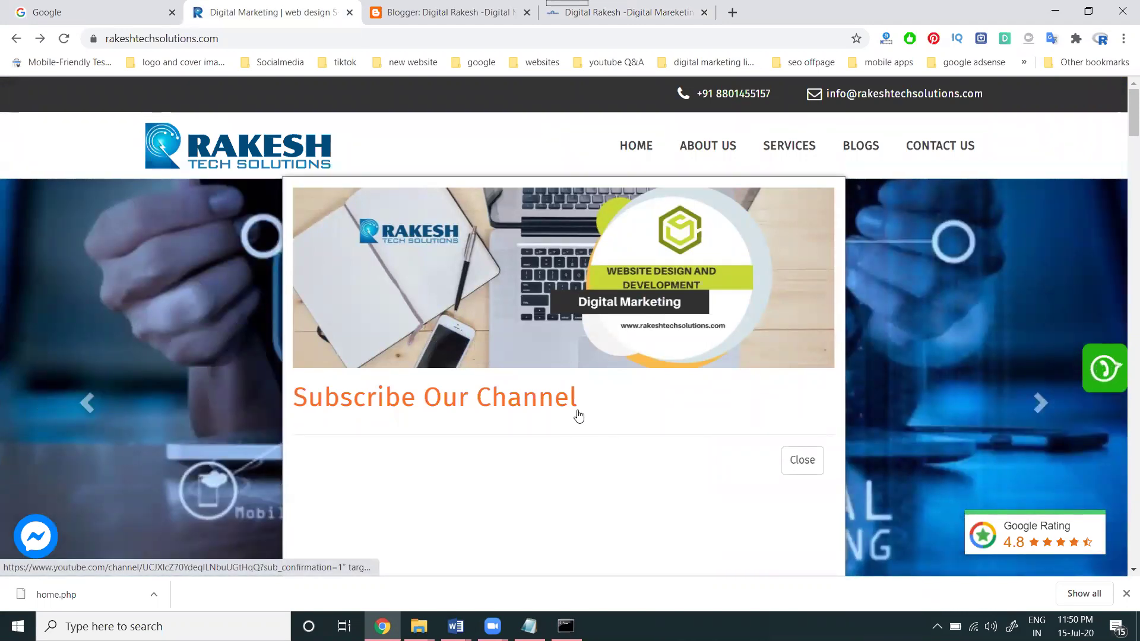
pyautogui.click(648, 6)
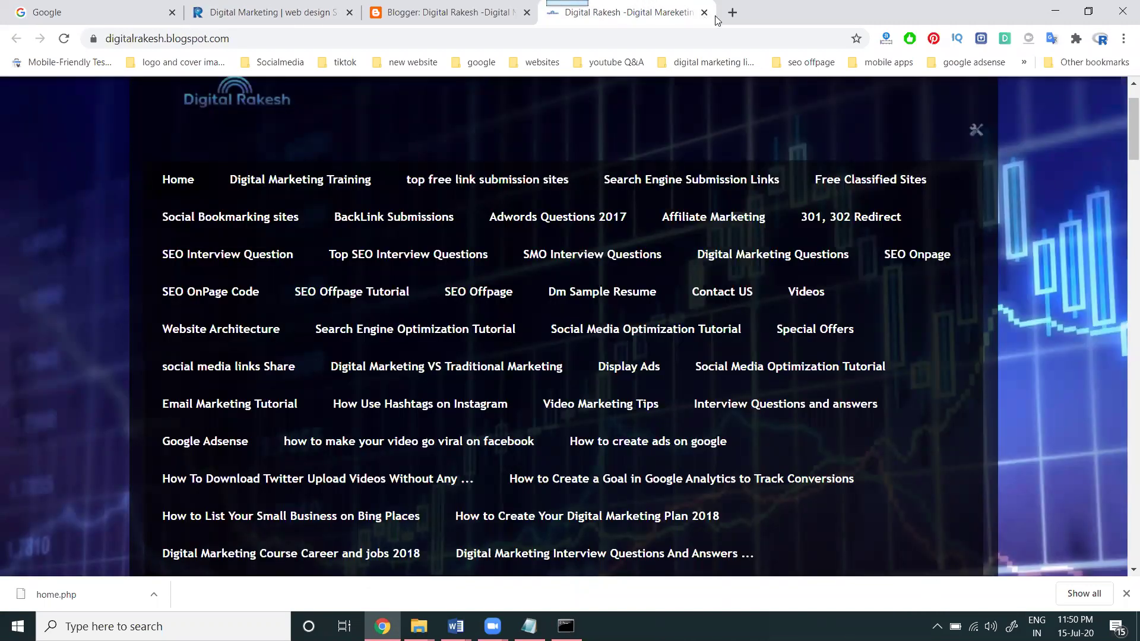
pyautogui.click(733, 16)
pyautogui.write('y')
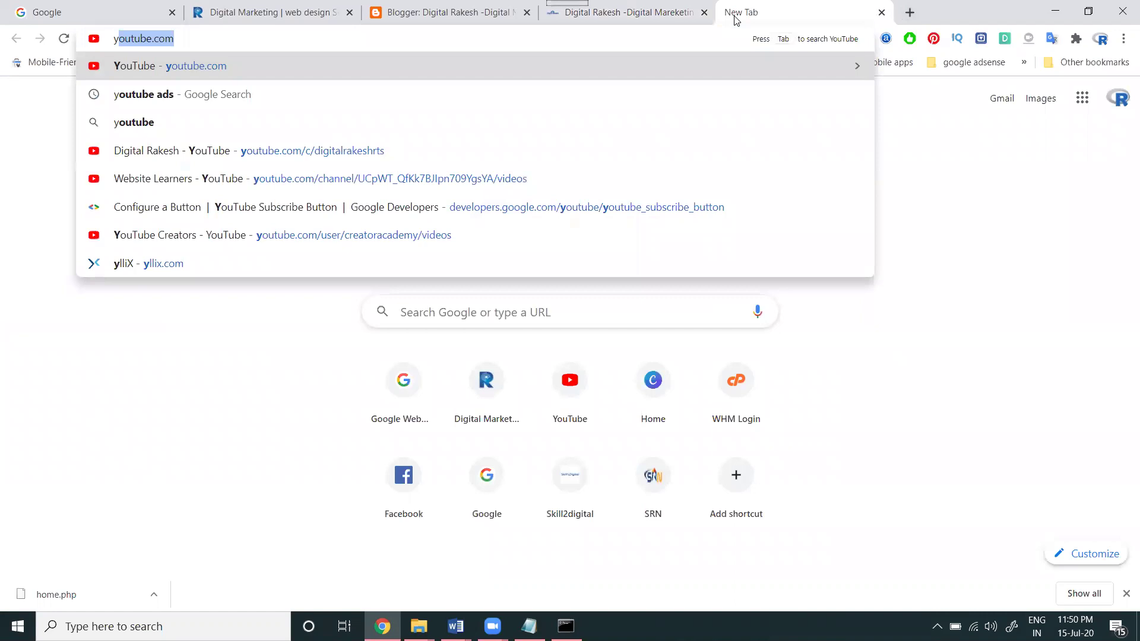
pyautogui.write('outube.com/c')
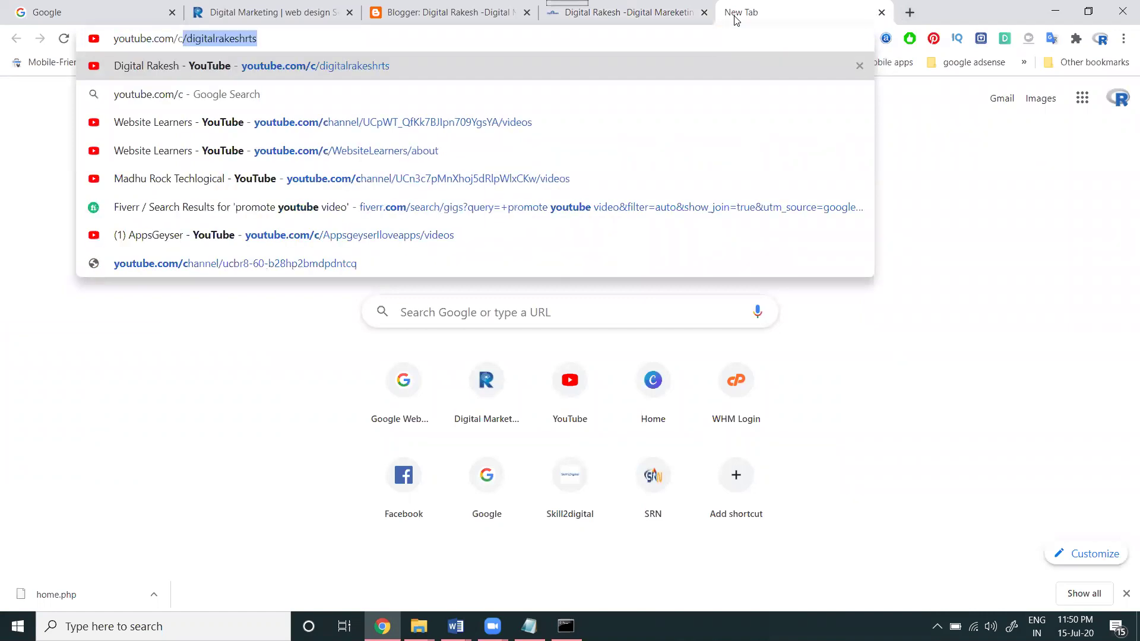
pyautogui.press('Return')
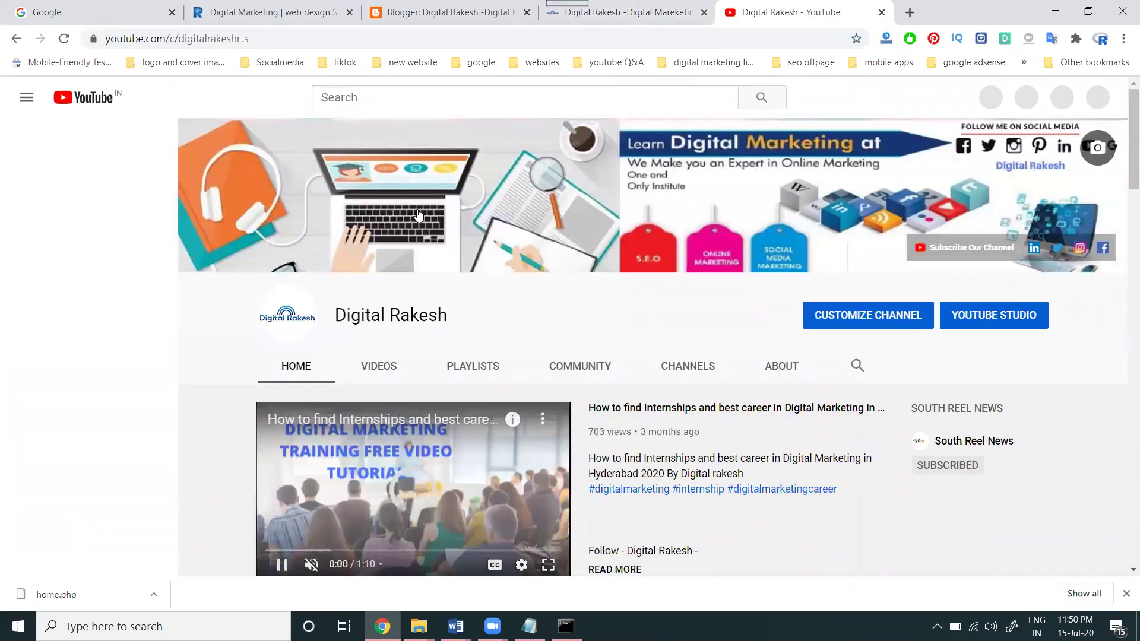
pyautogui.scroll(-1, 424, 219)
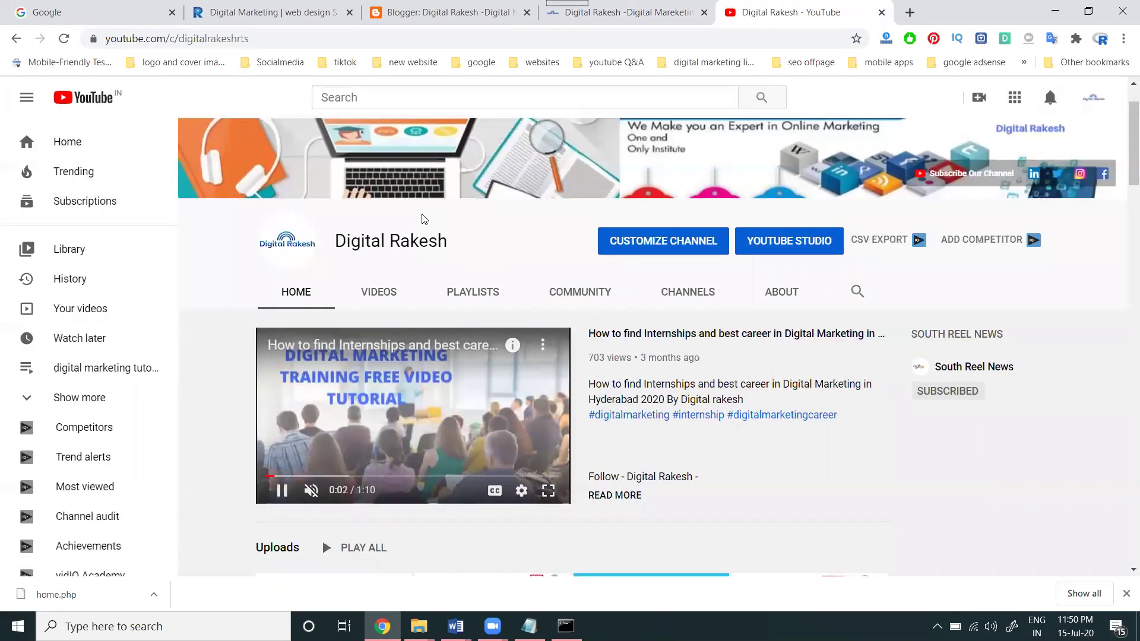
# Look through the digitalrakesh.blogspot.com home page down to its first post and sidebar gadgets
pyautogui.click(655, 17)
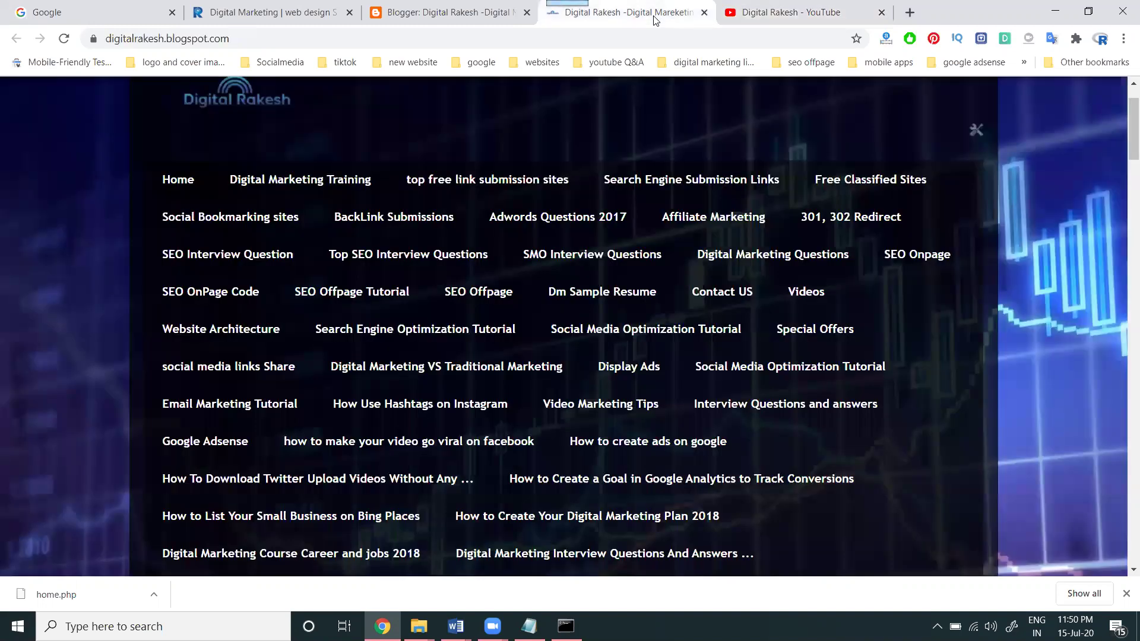
pyautogui.scroll(-5, 670, 185)
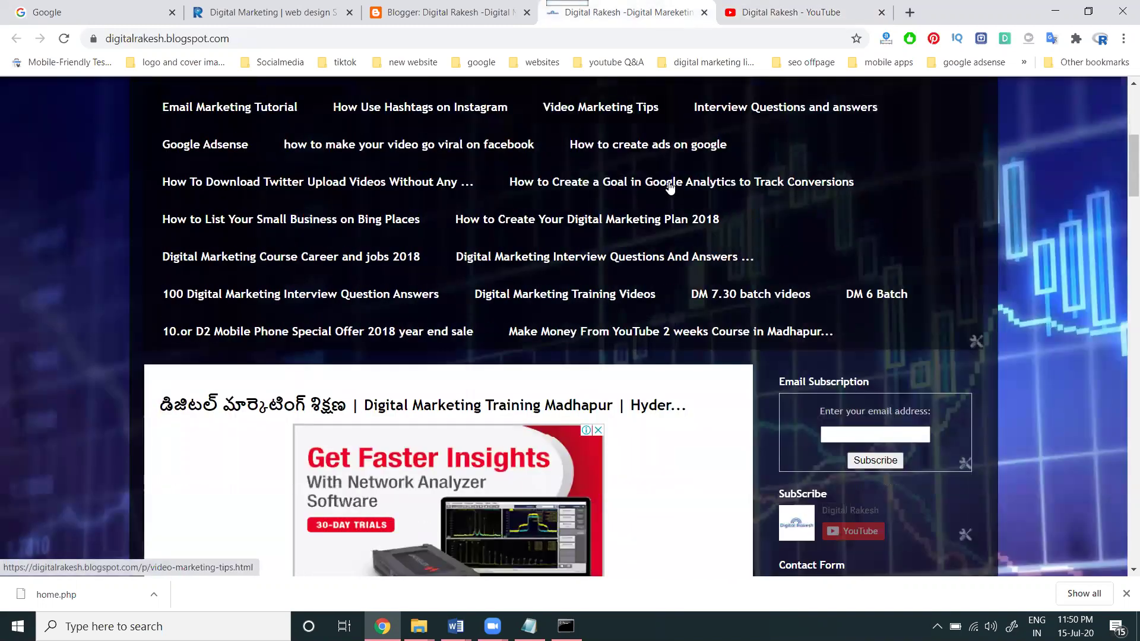
pyautogui.scroll(-4, 669, 186)
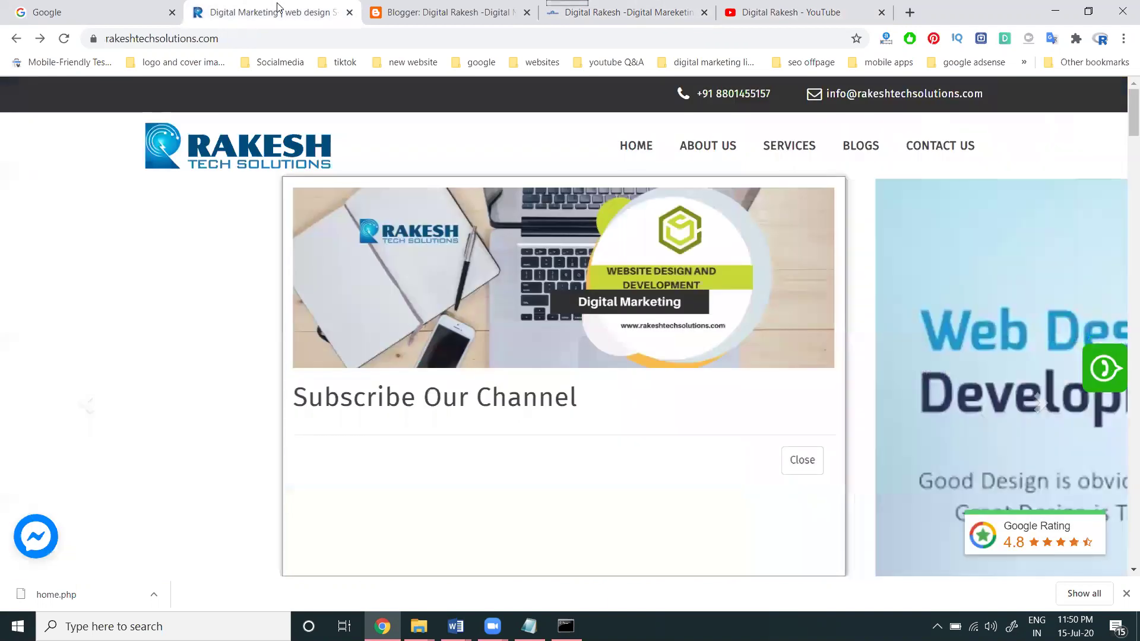
# Test the popup image's link on the rakeshtechsolutions.com home page and close the Services page it opens
pyautogui.click(283, 11)
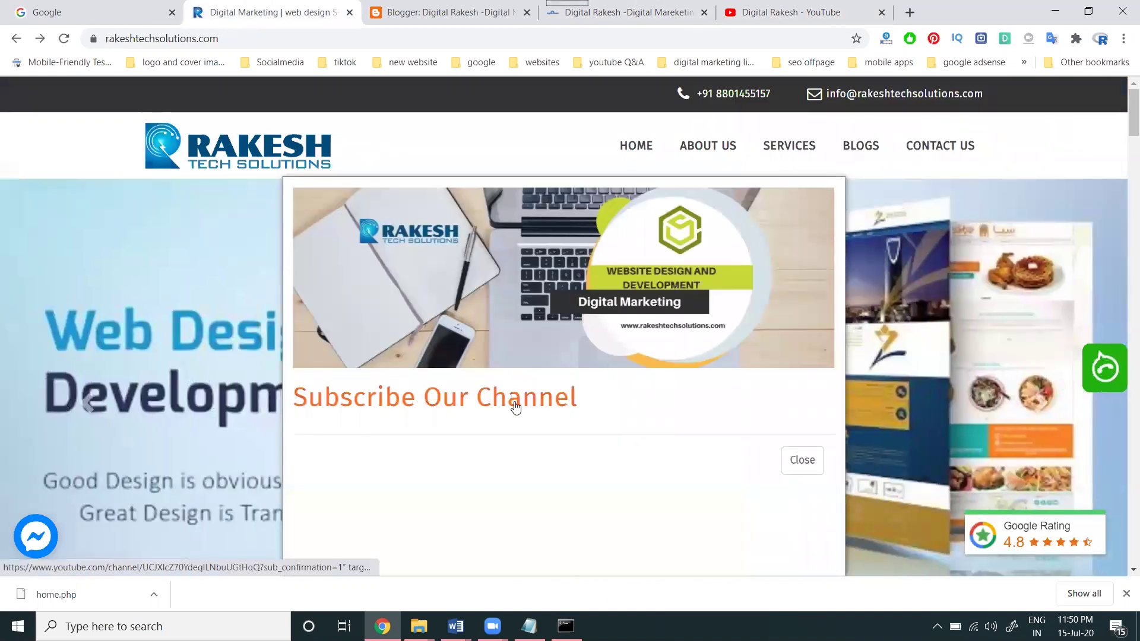
pyautogui.click(525, 289)
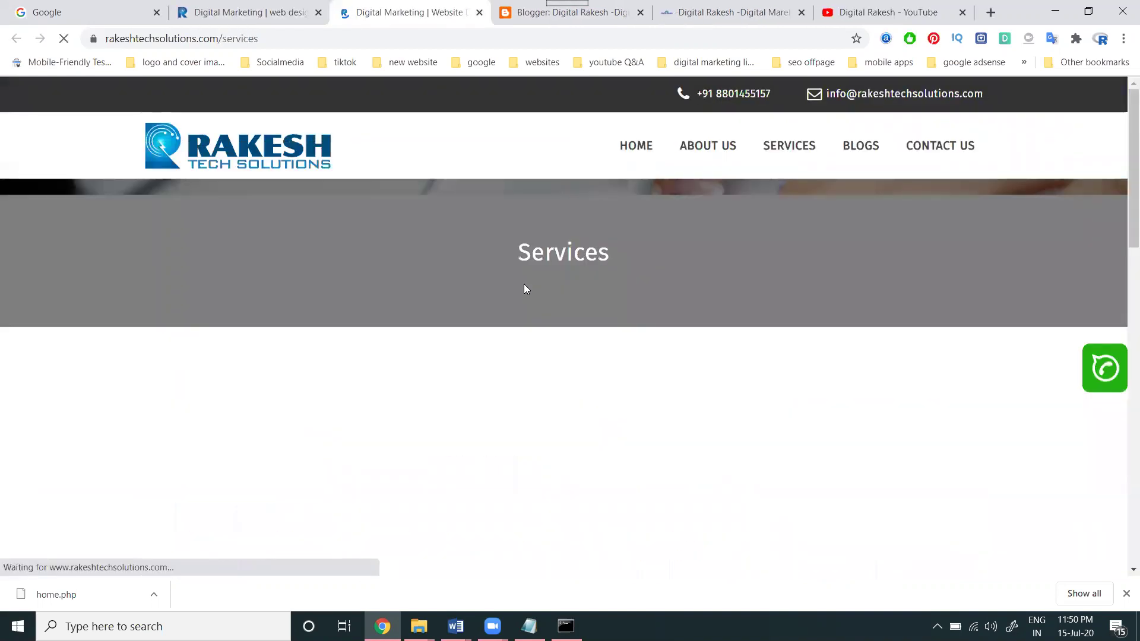
pyautogui.click(479, 12)
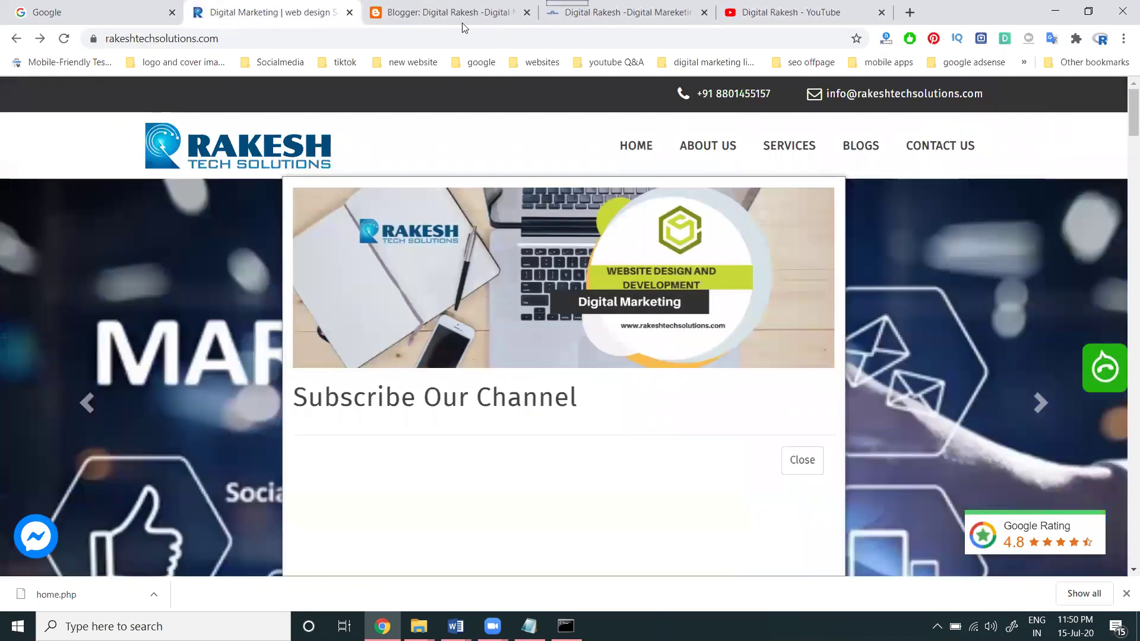
# Compare the blog page with the company website's popup, glancing at the popup code document in Word in between
pyautogui.click(615, 15)
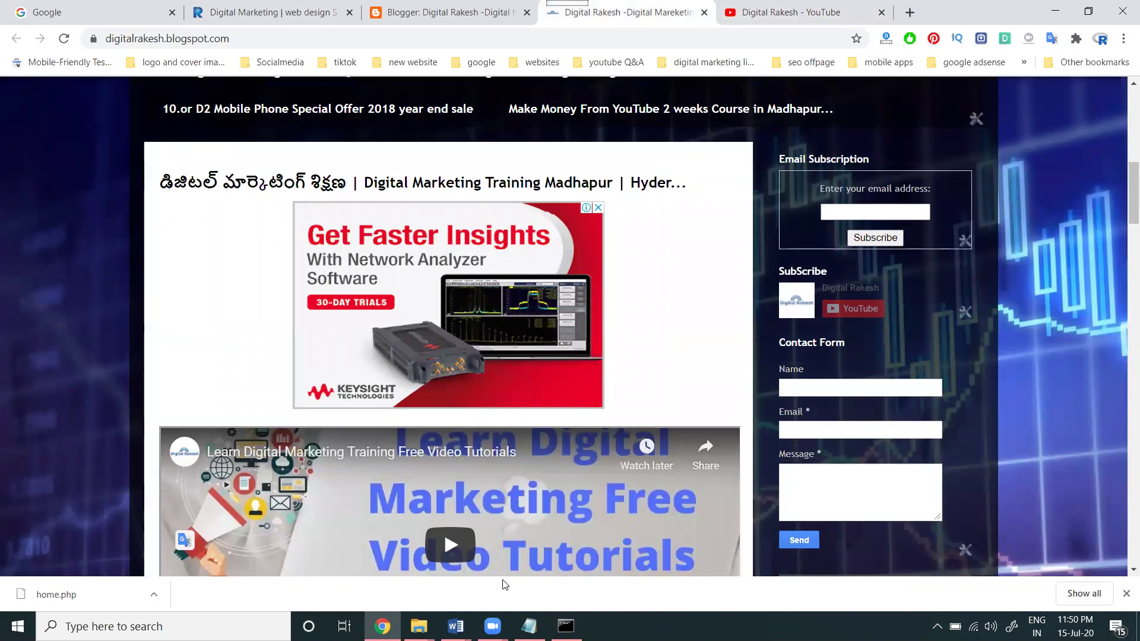
pyautogui.click(456, 627)
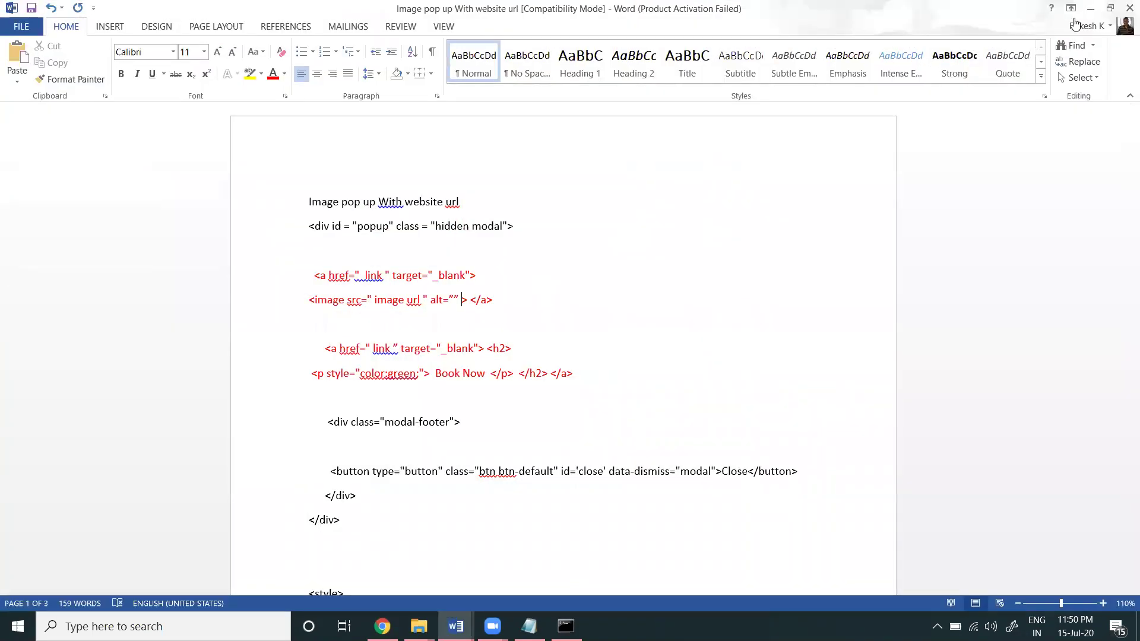
pyautogui.click(1090, 8)
pyautogui.click(283, 7)
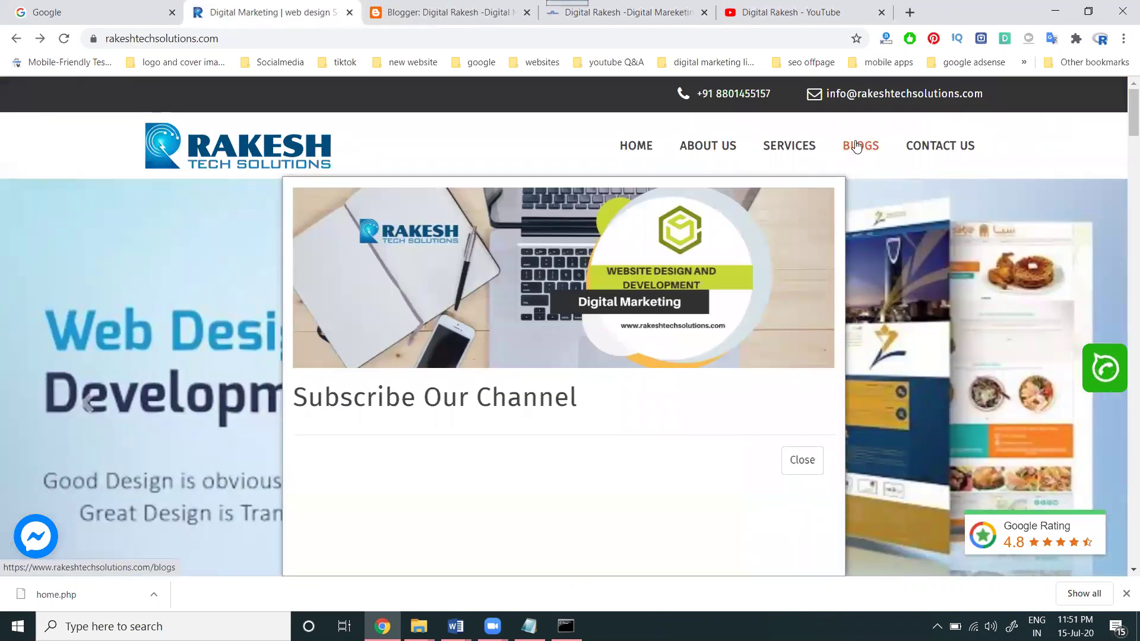
pyautogui.click(808, 466)
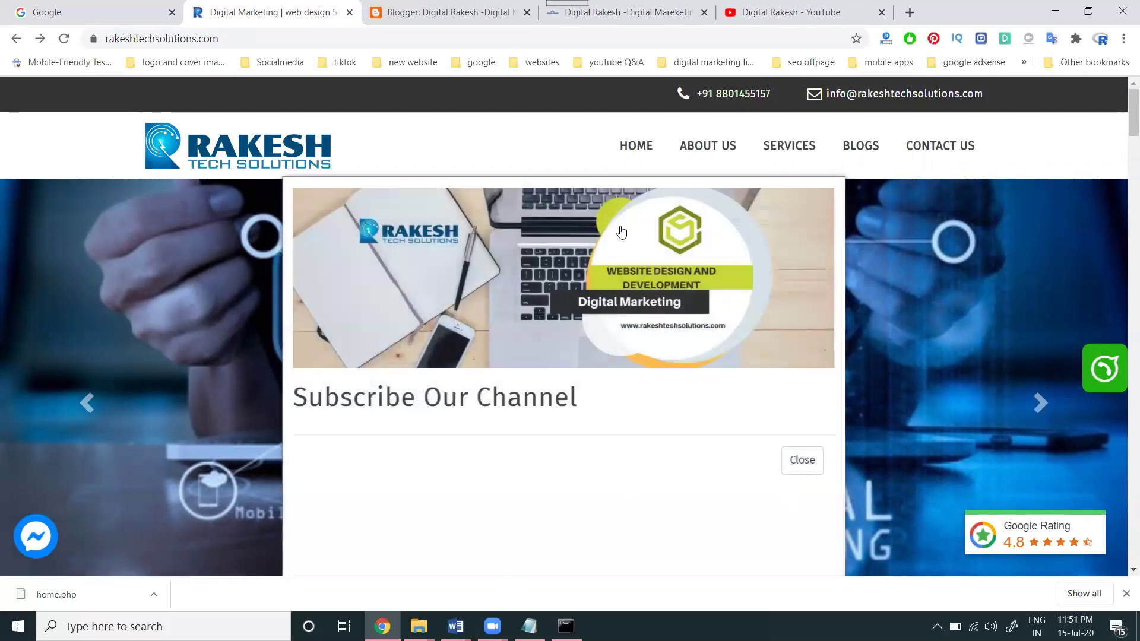
pyautogui.click(598, 13)
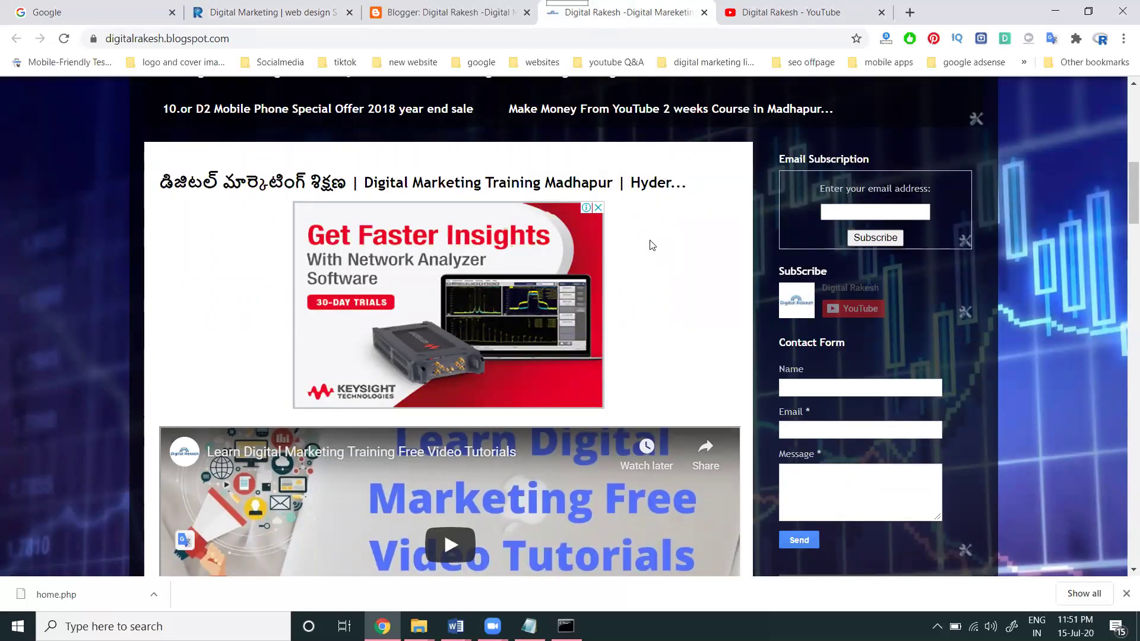
# In the Word document with the popup code, colour the heading "Image pop up With website url" red and save the document
pyautogui.moveTo(456, 627)
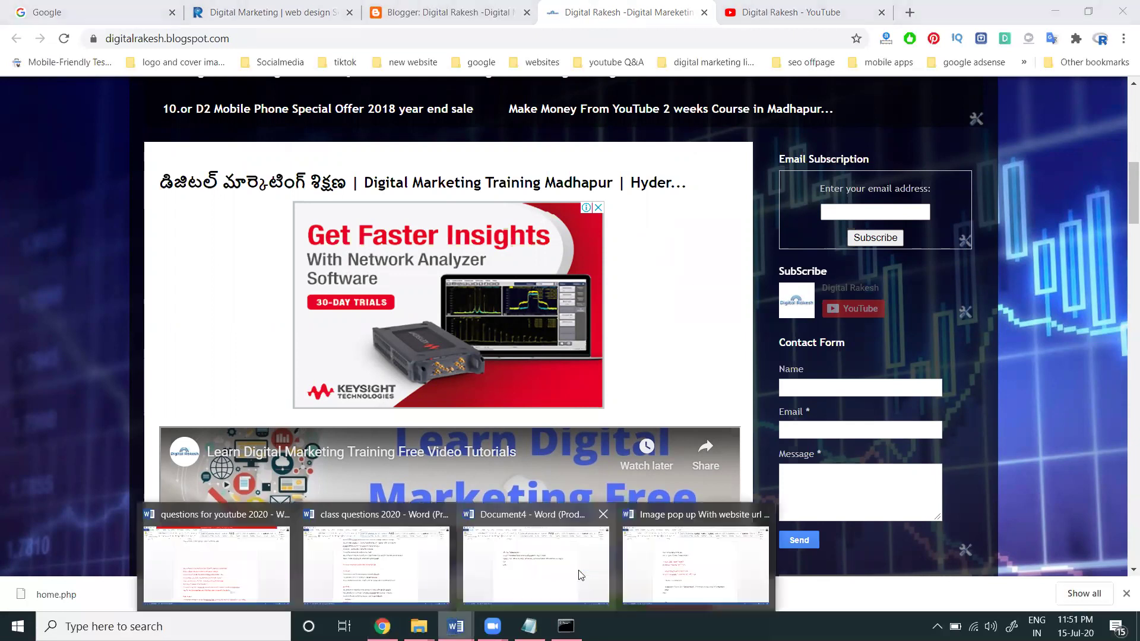
pyautogui.click(643, 521)
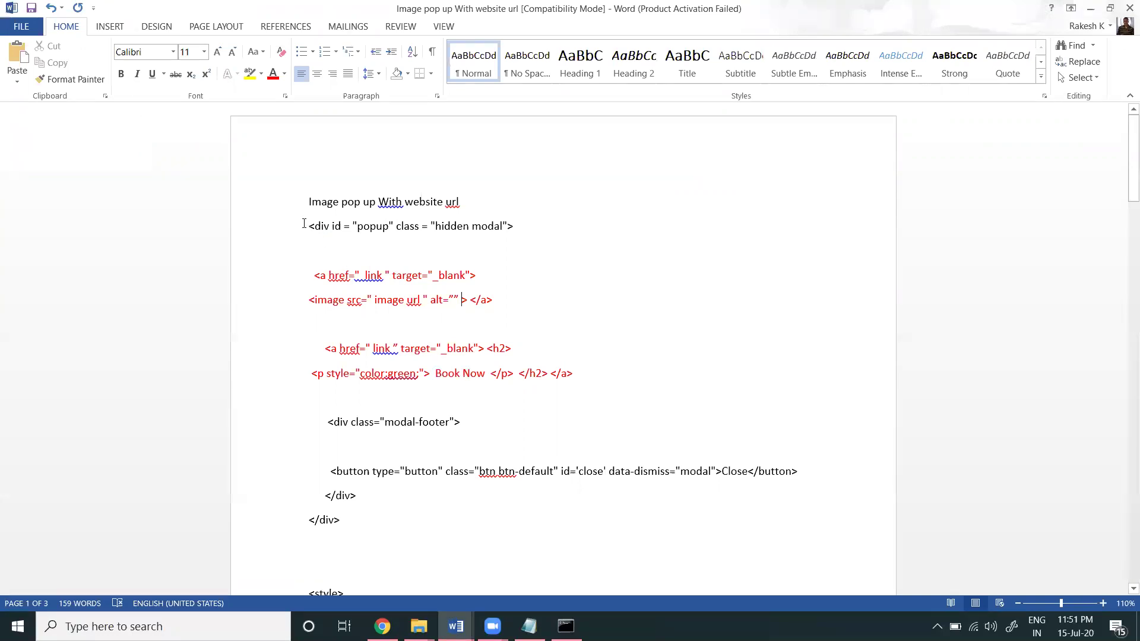
pyautogui.click(285, 211)
pyautogui.click(273, 74)
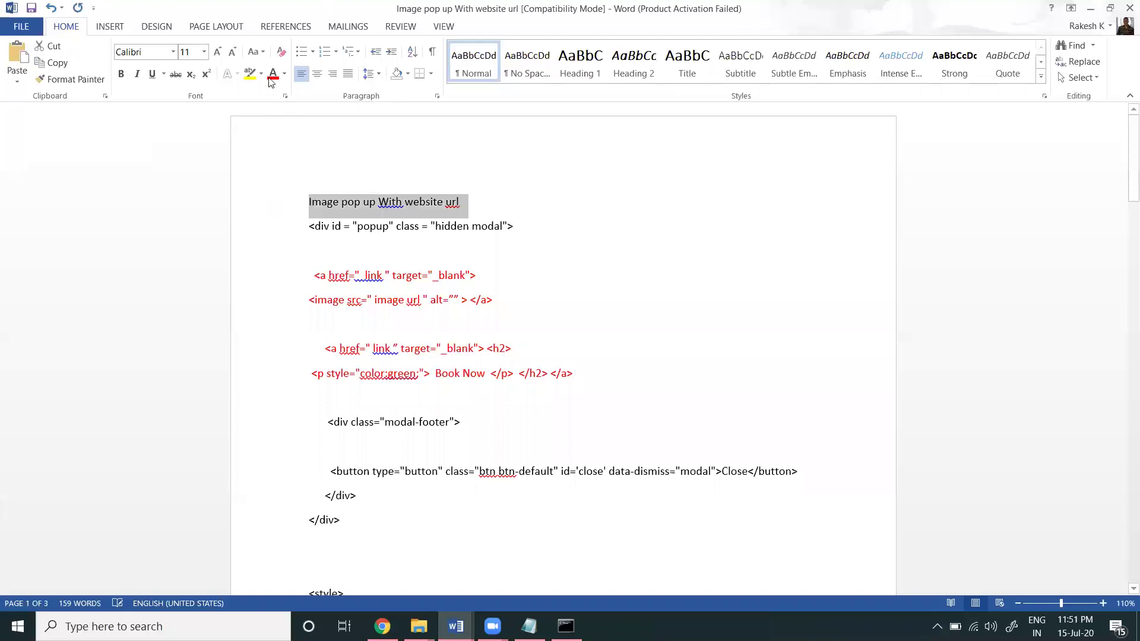
pyautogui.click(308, 225)
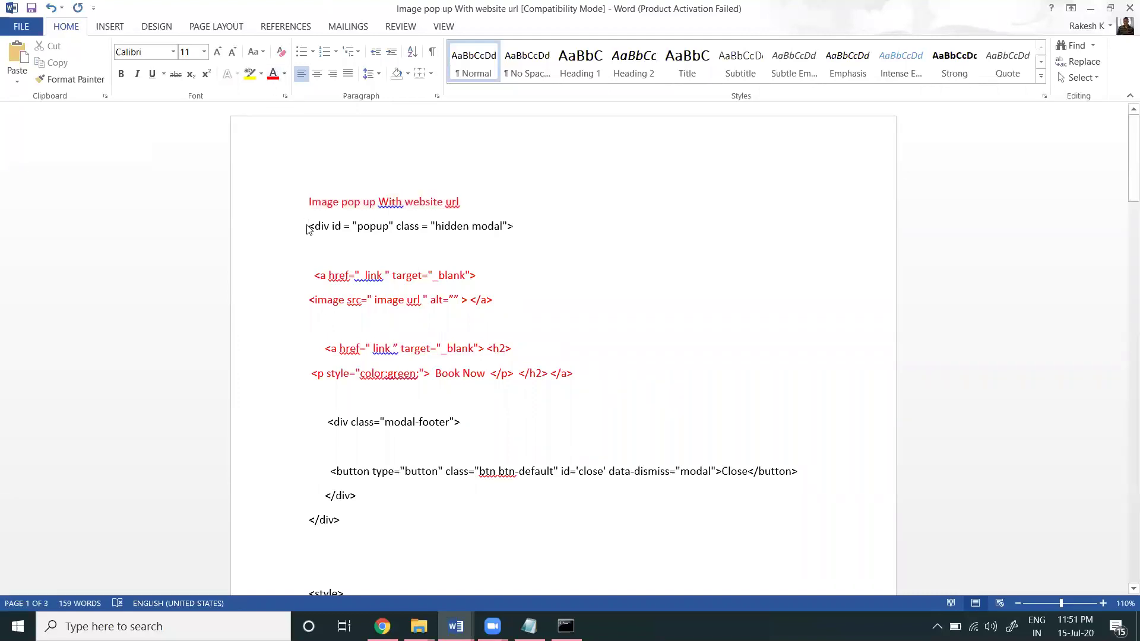
pyautogui.hotkey('ctrl', 's')
# Copy the whole popup code, from the opening popup div through the closing script tag
pyautogui.hotkey('shift', 'Down')
pyautogui.hotkey('shift', 'Down')
pyautogui.hotkey('shift', 'Down')
pyautogui.hotkey('shift', 'Down')
pyautogui.hotkey('shift', 'Down')
pyautogui.hotkey('shift', 'Down')
pyautogui.hotkey('shift', 'Down')
pyautogui.hotkey('shift', 'Down')
pyautogui.hotkey('shift', 'Down')
pyautogui.hotkey('shift', 'Down')
pyautogui.hotkey('shift', 'Down')
pyautogui.hotkey('shift', 'Down')
pyautogui.hotkey('shift', 'Down')
pyautogui.hotkey('shift', 'Down')
pyautogui.hotkey('shift', 'Down')
pyautogui.hotkey('shift', 'Down')
pyautogui.hotkey('shift', 'Down')
pyautogui.hotkey('shift', 'Down')
pyautogui.hotkey('shift', 'Down')
pyautogui.hotkey('shift', 'Down')
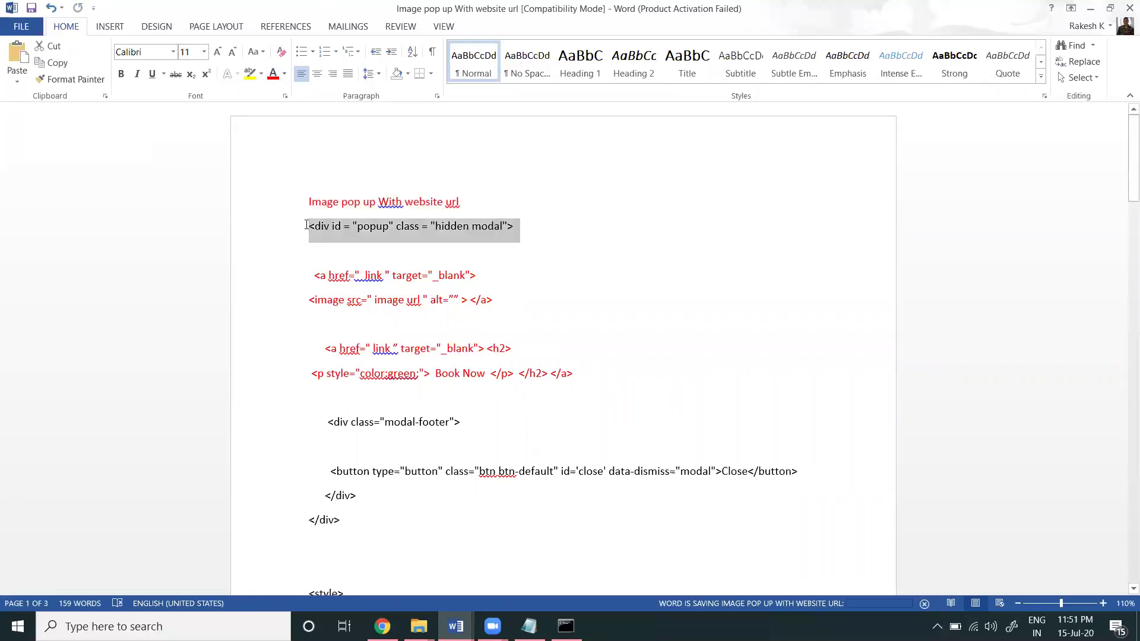
pyautogui.hotkey('shift', 'Down')
pyautogui.hotkey('shift', 'Down')
pyautogui.hotkey('shift', 'Down')
pyautogui.hotkey('shift', 'Down')
pyautogui.hotkey('shift', 'Down')
pyautogui.hotkey('shift', 'Down')
pyautogui.hotkey('shift', 'Down')
pyautogui.hotkey('shift', 'Down')
pyautogui.hotkey('shift', 'Down')
pyautogui.hotkey('shift', 'Down')
pyautogui.hotkey('shift', 'Down')
pyautogui.hotkey('shift', 'Down')
pyautogui.hotkey('shift', 'Down')
pyautogui.hotkey('shift', 'Down')
pyautogui.hotkey('shift', 'Down')
pyautogui.hotkey('shift', 'Down')
pyautogui.hotkey('shift', 'Down')
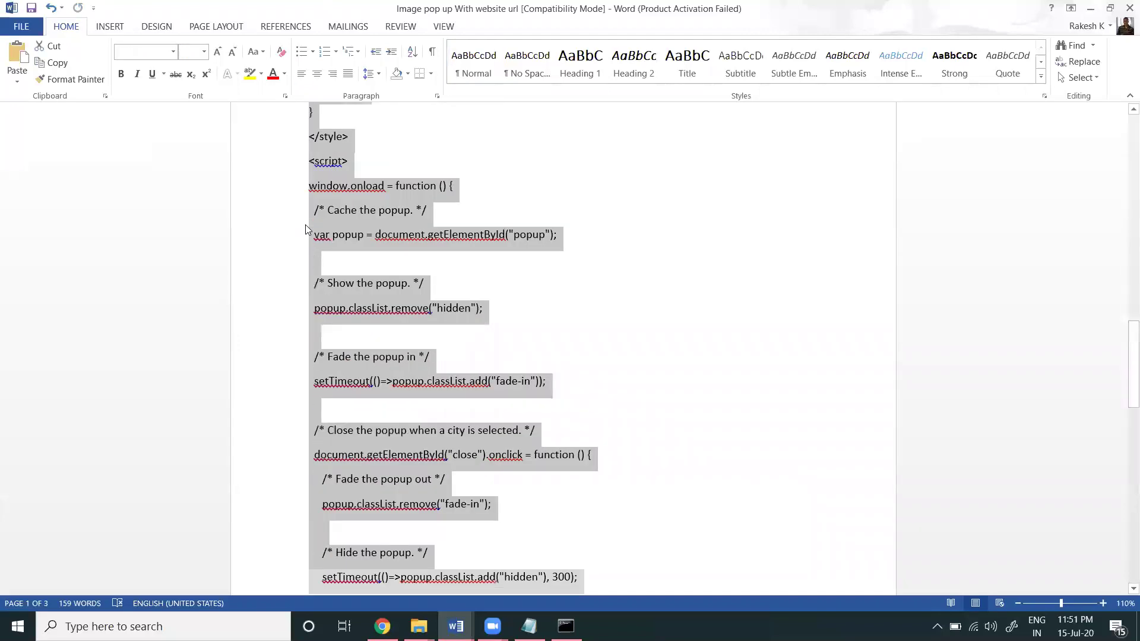
pyautogui.scroll(-2, 305, 250)
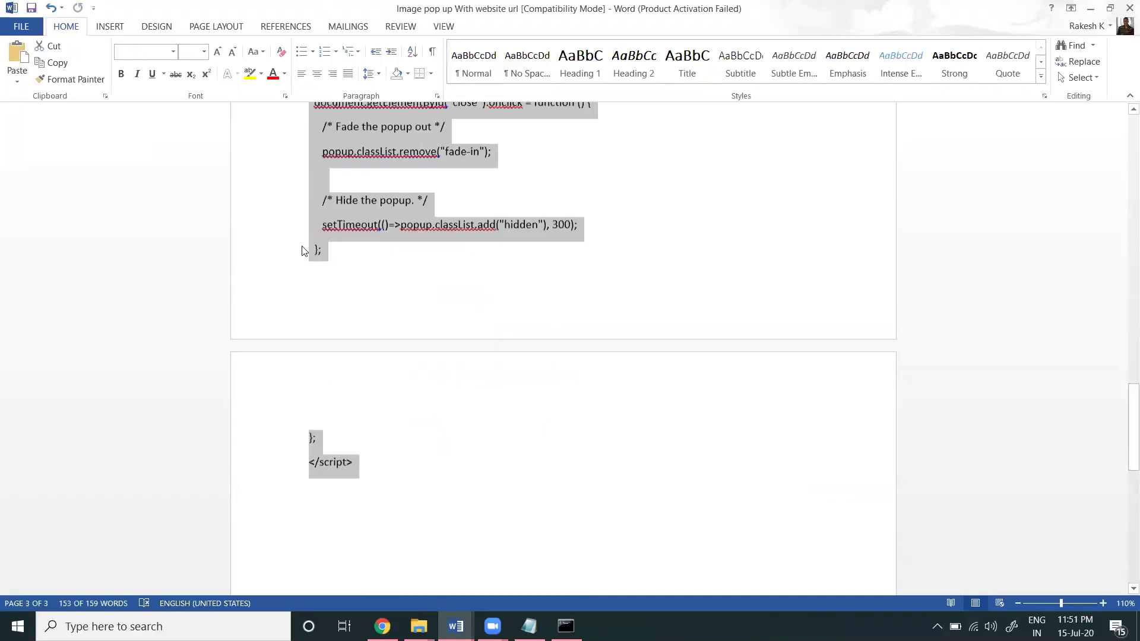
# Switch to Blogger in the browser and add an HTML/JavaScript gadget to the footer-1 section of the blog's layout
pyautogui.click(1090, 8)
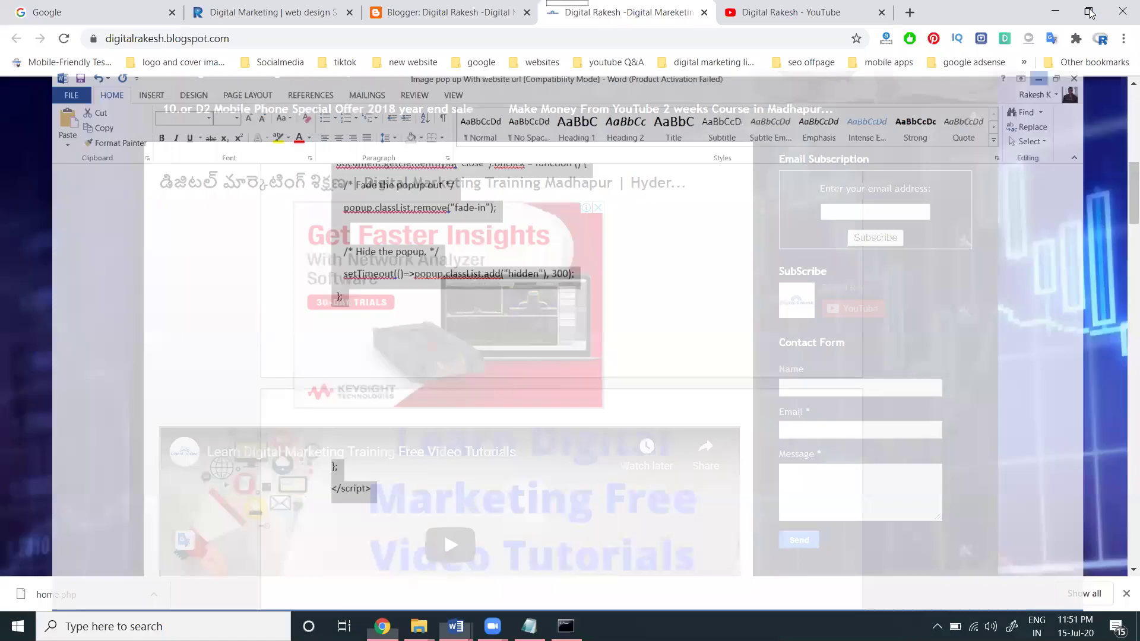
pyautogui.click(441, 6)
pyautogui.scroll(1, 368, 294)
pyautogui.scroll(-7, 397, 292)
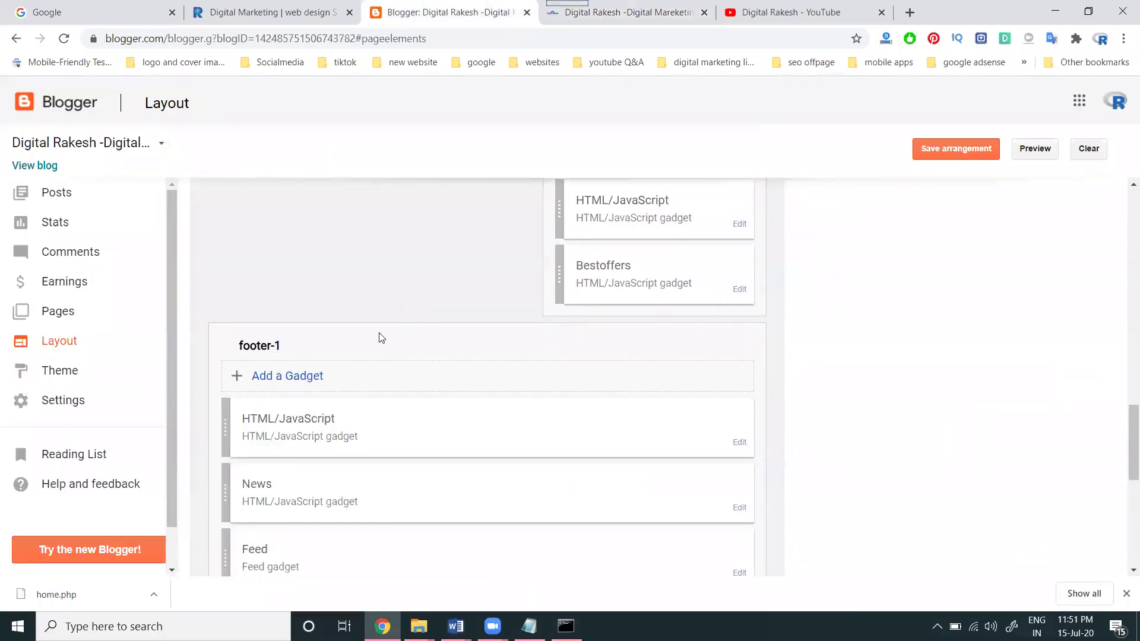
pyautogui.click(300, 375)
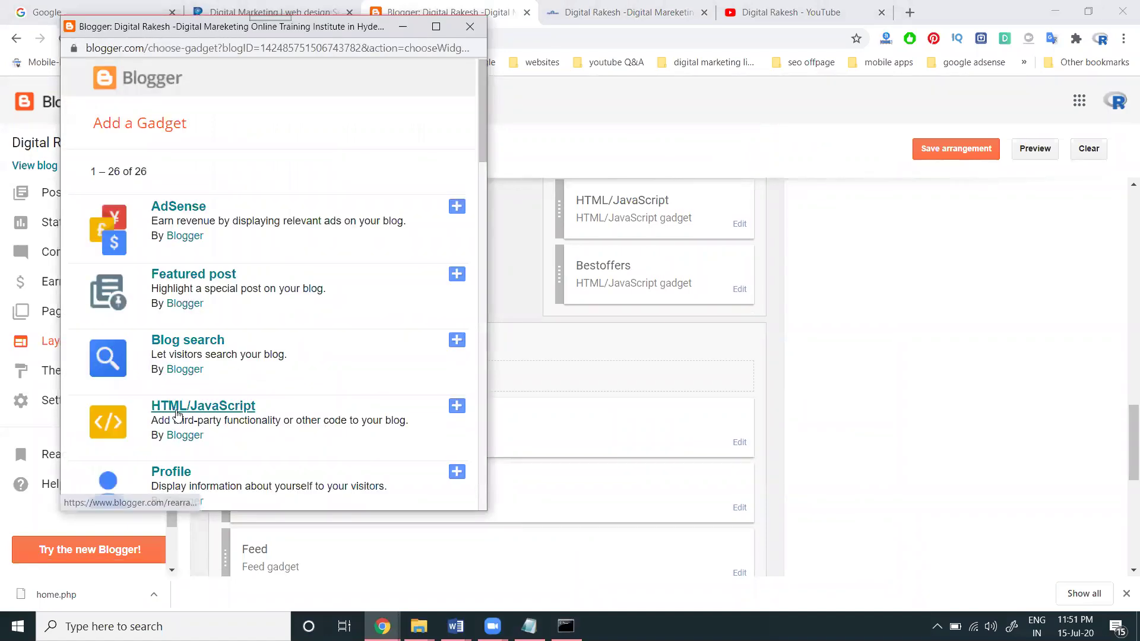
pyautogui.click(203, 406)
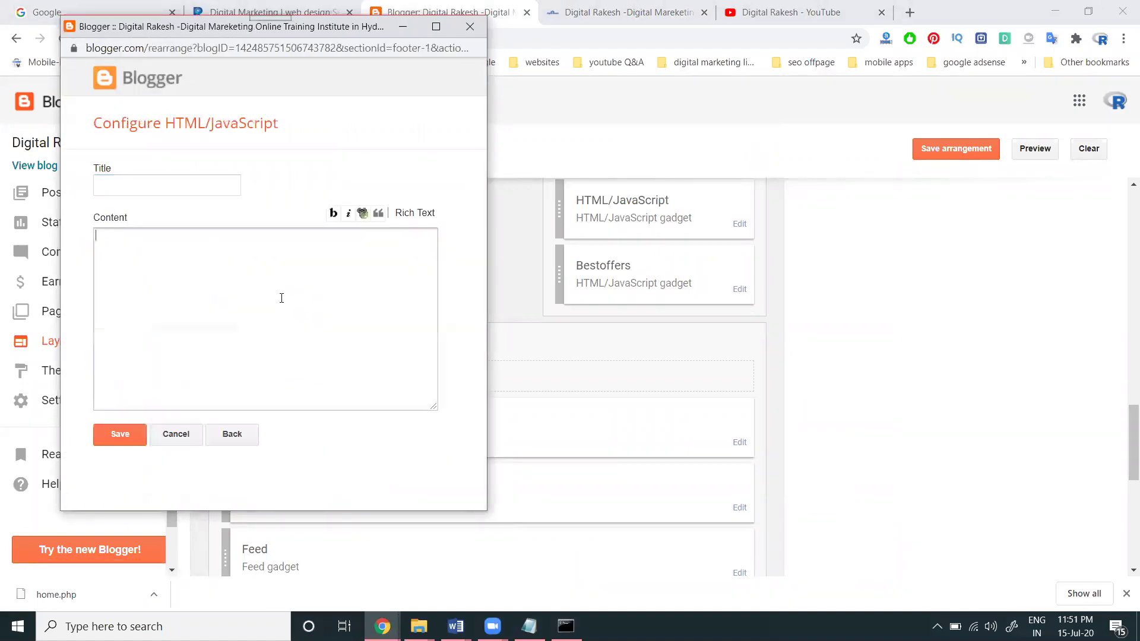
# Paste the copied popup code into the gadget's content, then save the gadget and the layout arrangement
pyautogui.click(282, 298)
pyautogui.hotkey('ctrl', 'v')
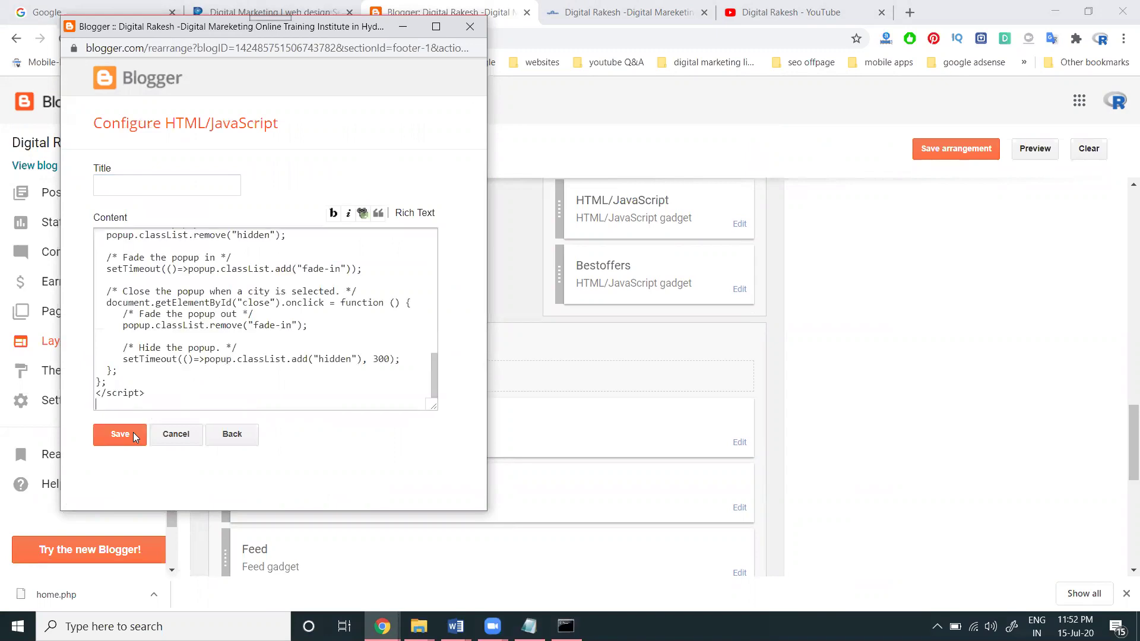
pyautogui.scroll(10, 169, 368)
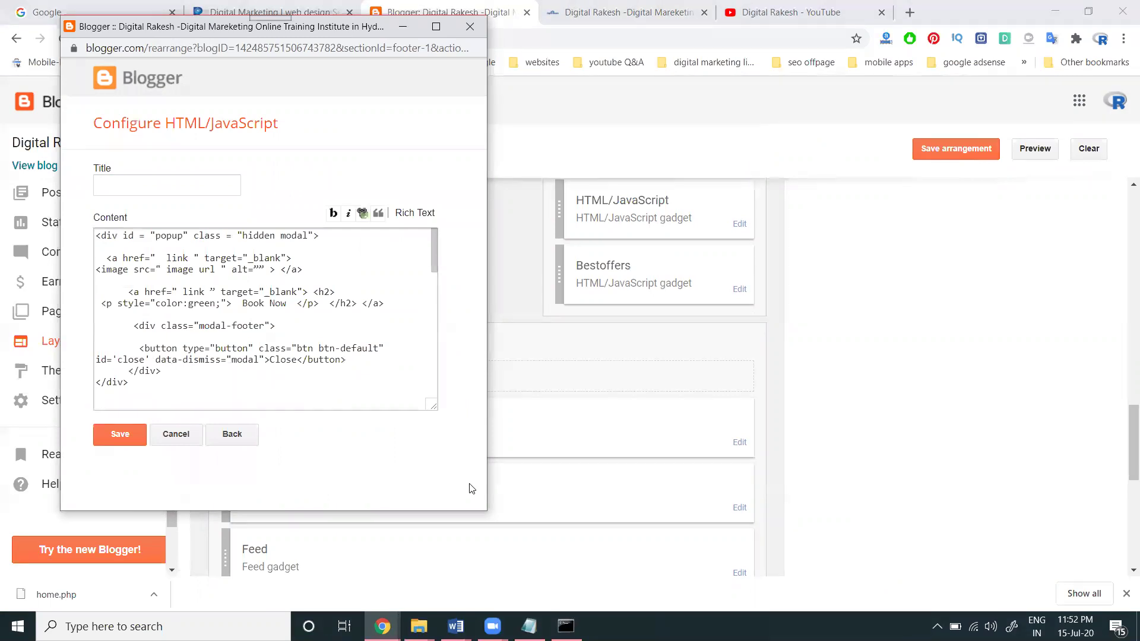
pyautogui.click(118, 432)
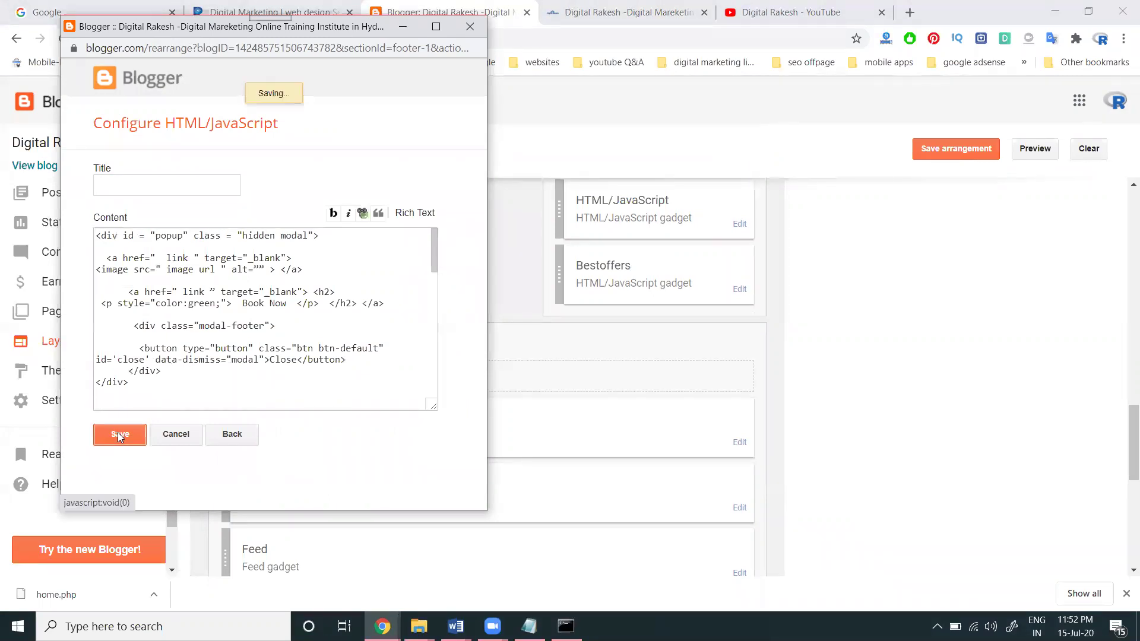
pyautogui.click(951, 153)
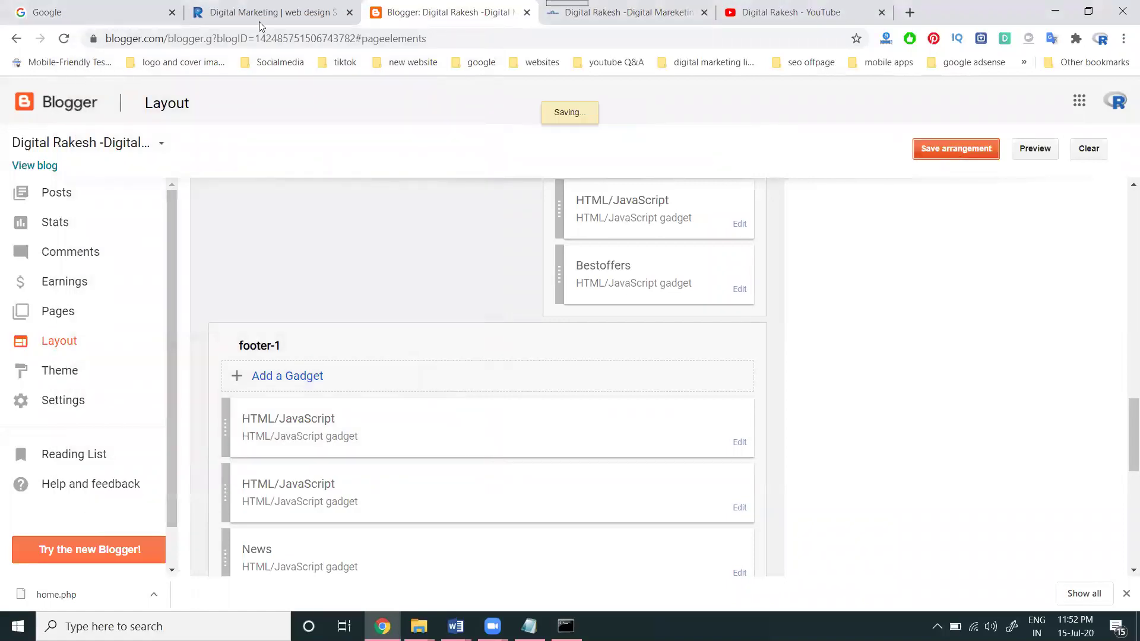
# Reload the digitalrakesh.blogspot.com page and check the popup while moving down the page
pyautogui.click(596, 13)
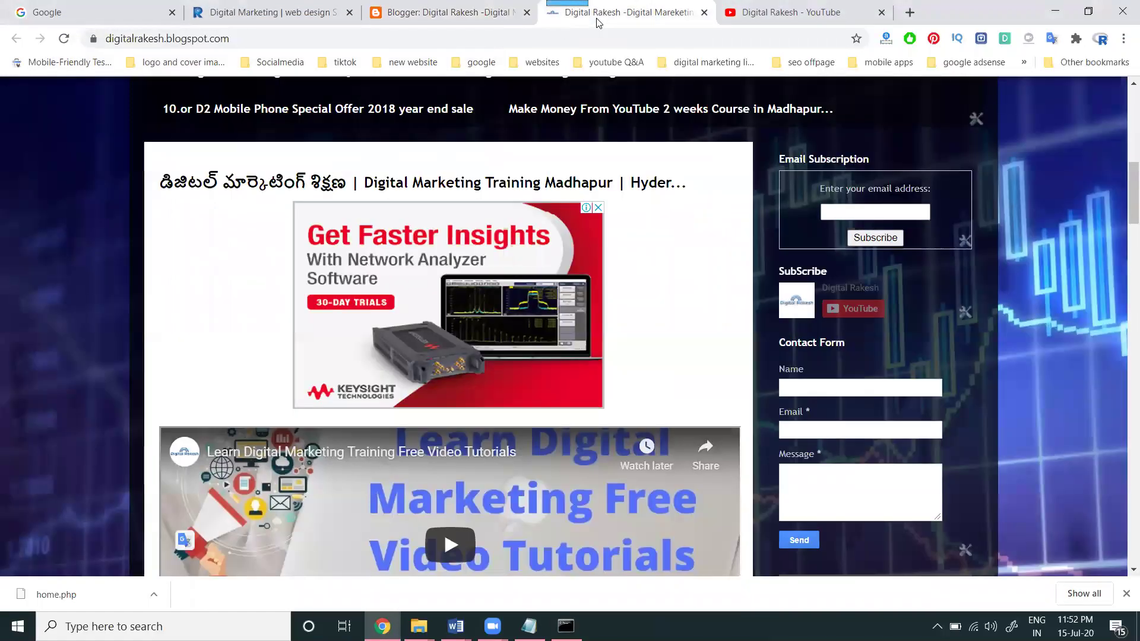
pyautogui.press('F5')
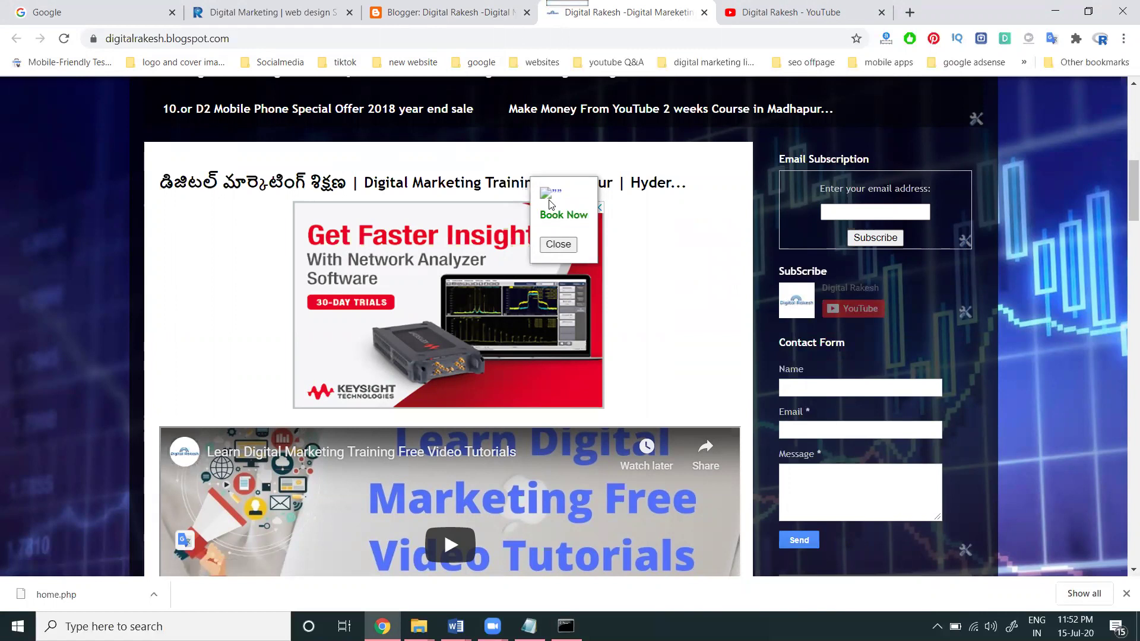
pyautogui.scroll(-13, 646, 230)
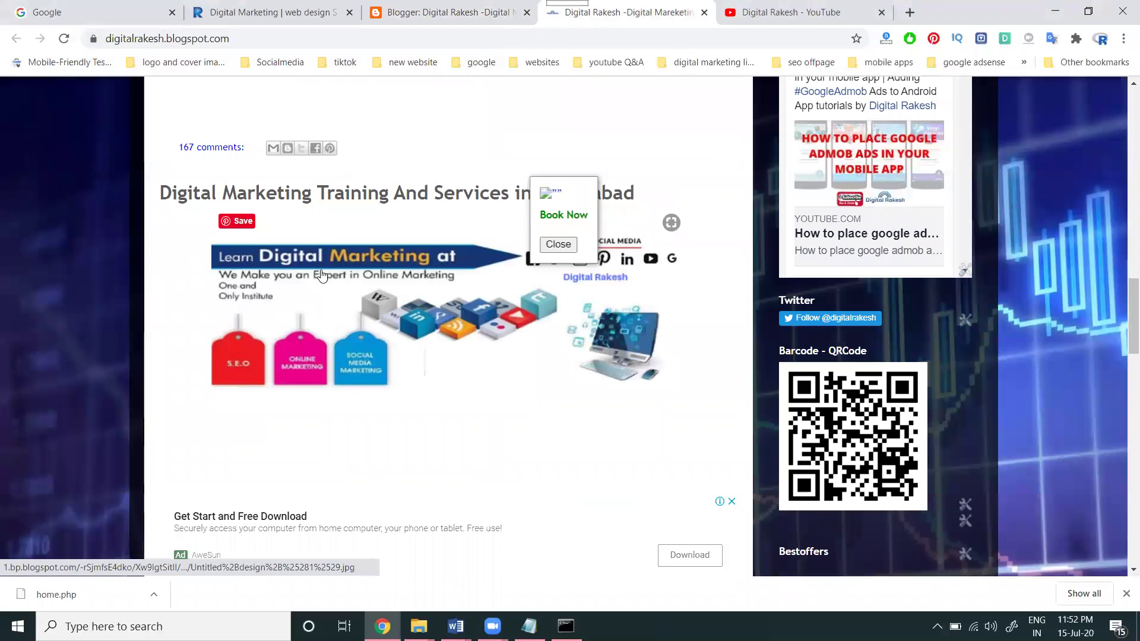
# Replace the image url placeholder in the popup gadget's code with the blog banner's image address and set the alt text to "digital Rakesh"
pyautogui.rightClick(322, 276)
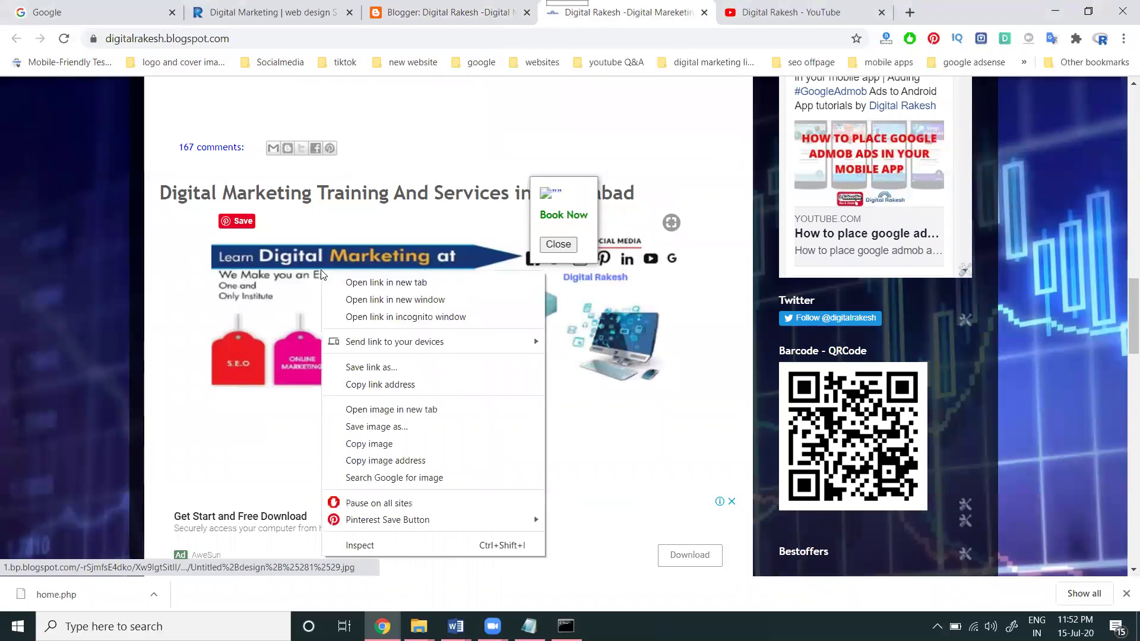
pyautogui.click(375, 462)
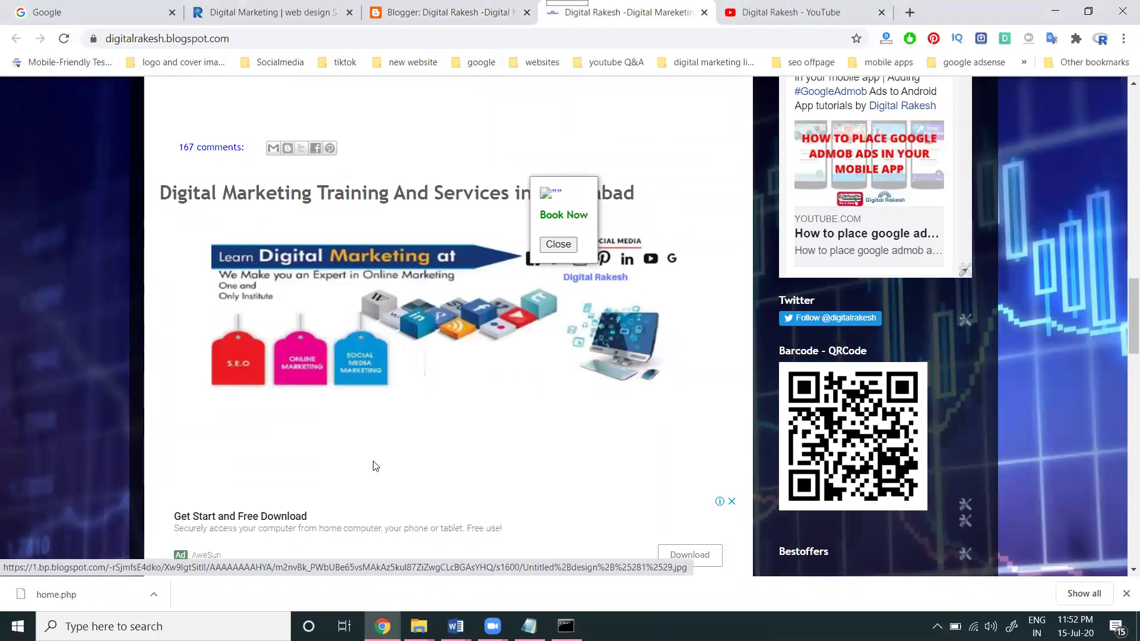
pyautogui.click(457, 13)
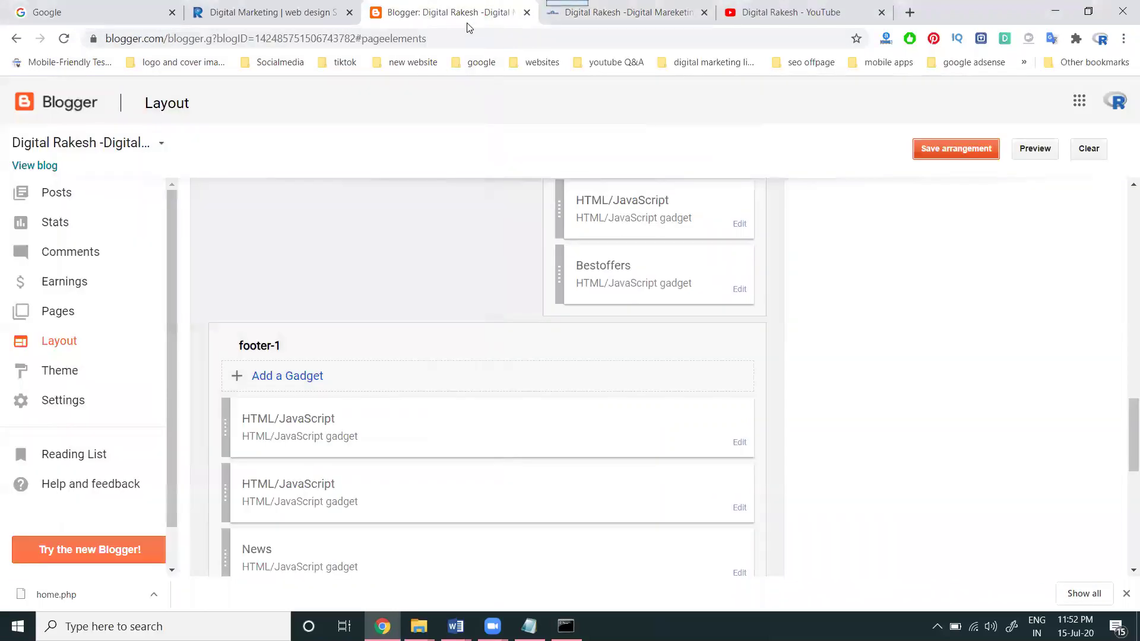
pyautogui.click(739, 444)
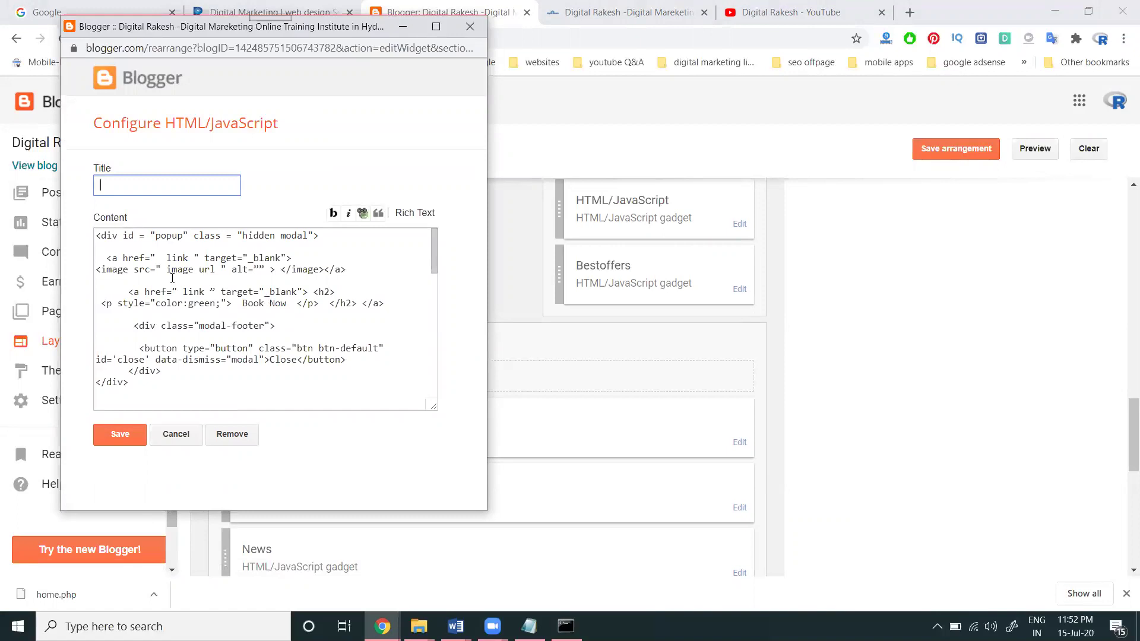
pyautogui.moveTo(167, 270); pyautogui.dragTo(215, 269)
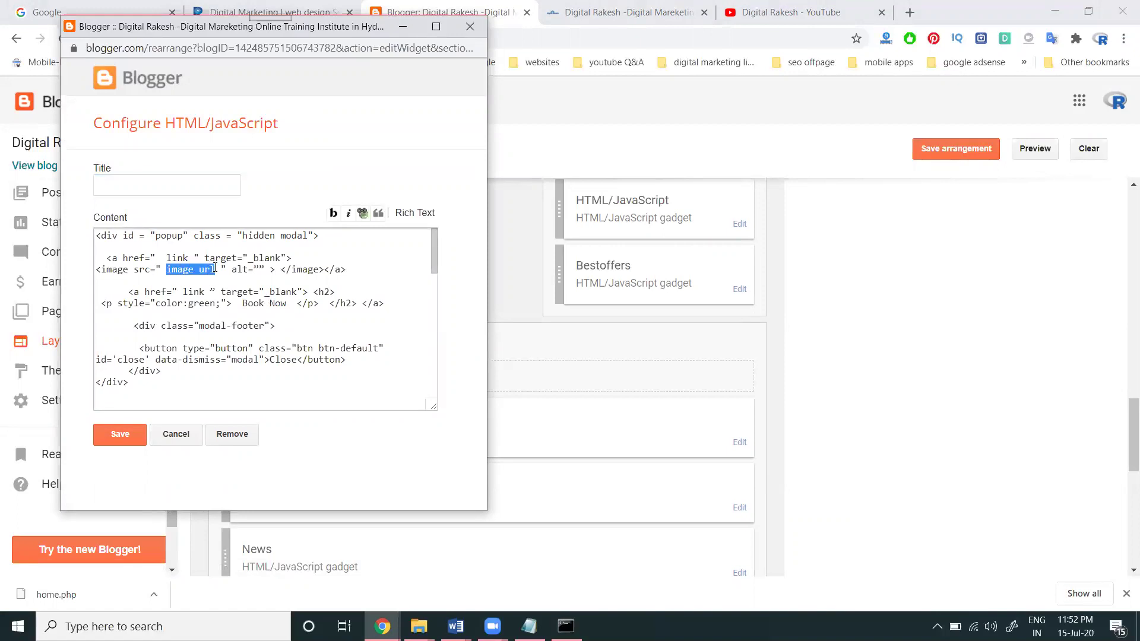
pyautogui.hotkey('ctrl', 'v')
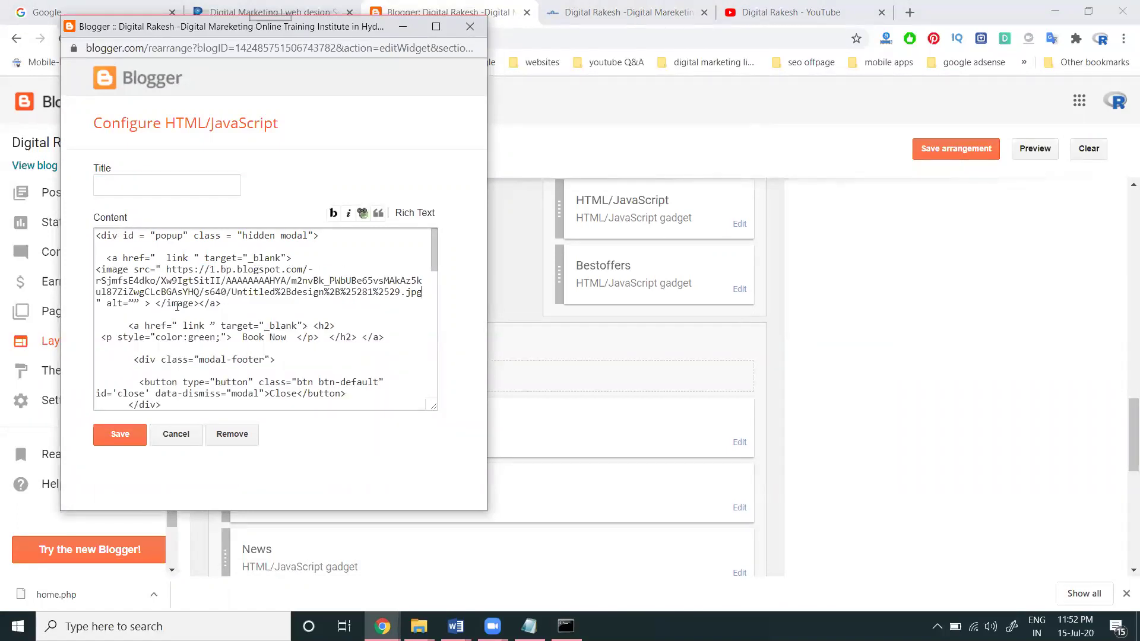
pyautogui.write('digital Rakesh')
# Save the gadget and the layout arrangement, and reload the blog page to check the popup image
pyautogui.click(133, 435)
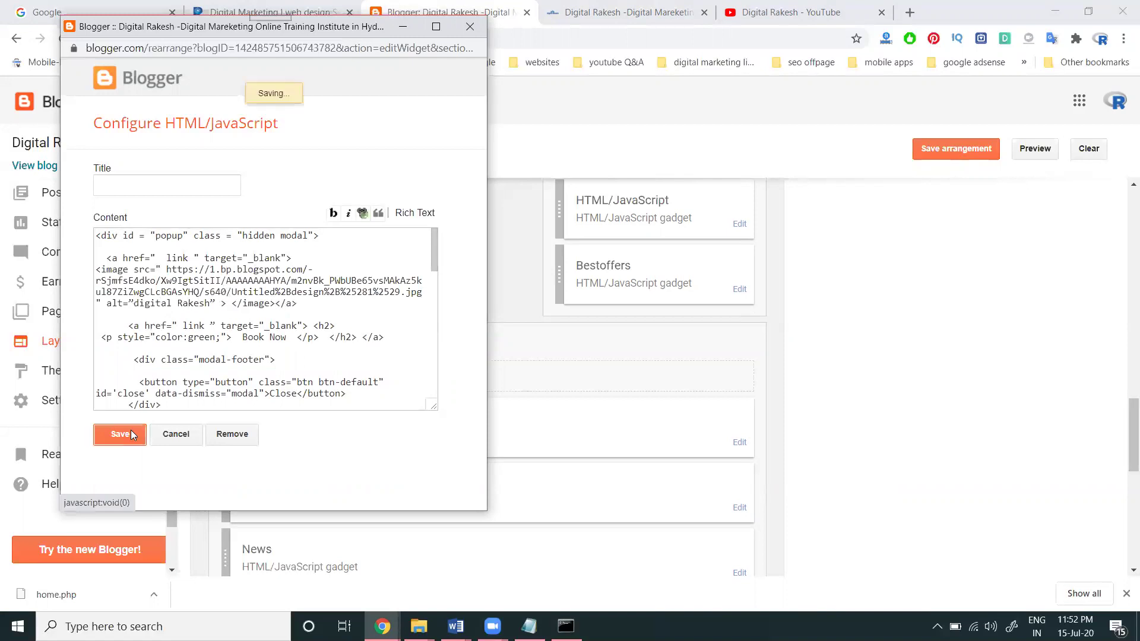
pyautogui.click(956, 149)
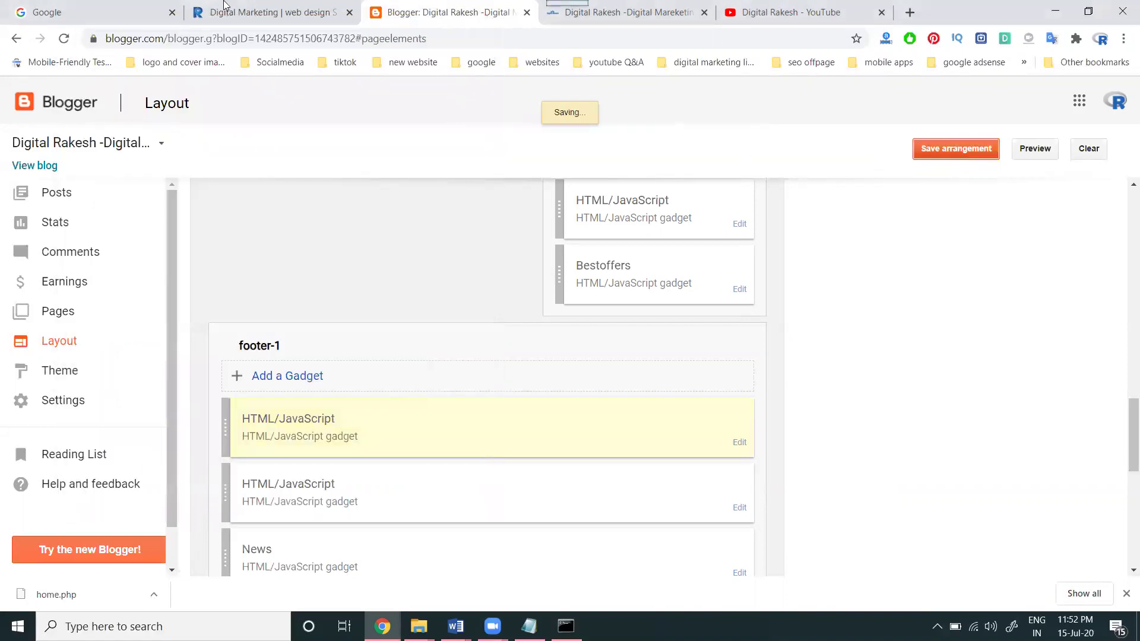
pyautogui.click(617, 12)
pyautogui.press('F5')
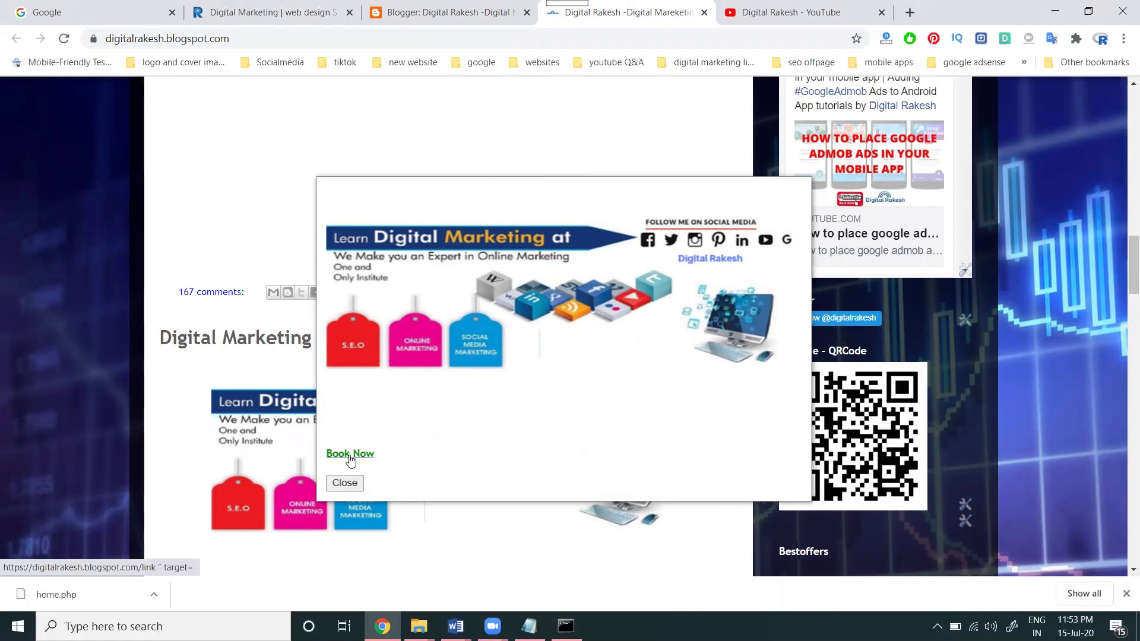
# Copy the Digital Rakesh YouTube channel's address and return to the blog's layout page in Blogger
pyautogui.click(802, 8)
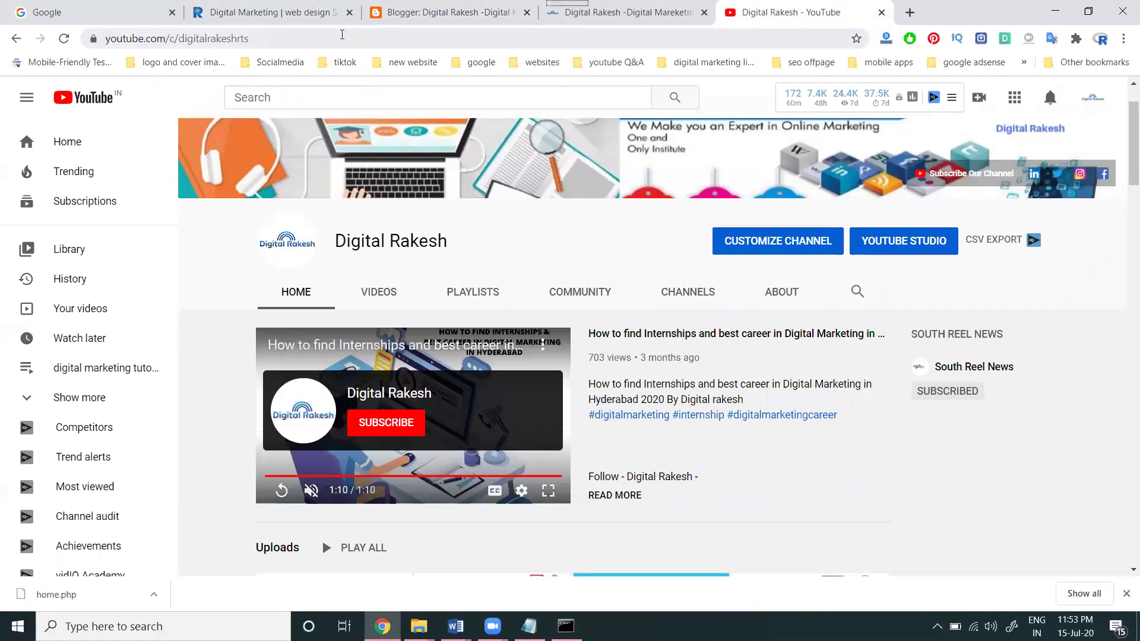
pyautogui.moveTo(455, 626)
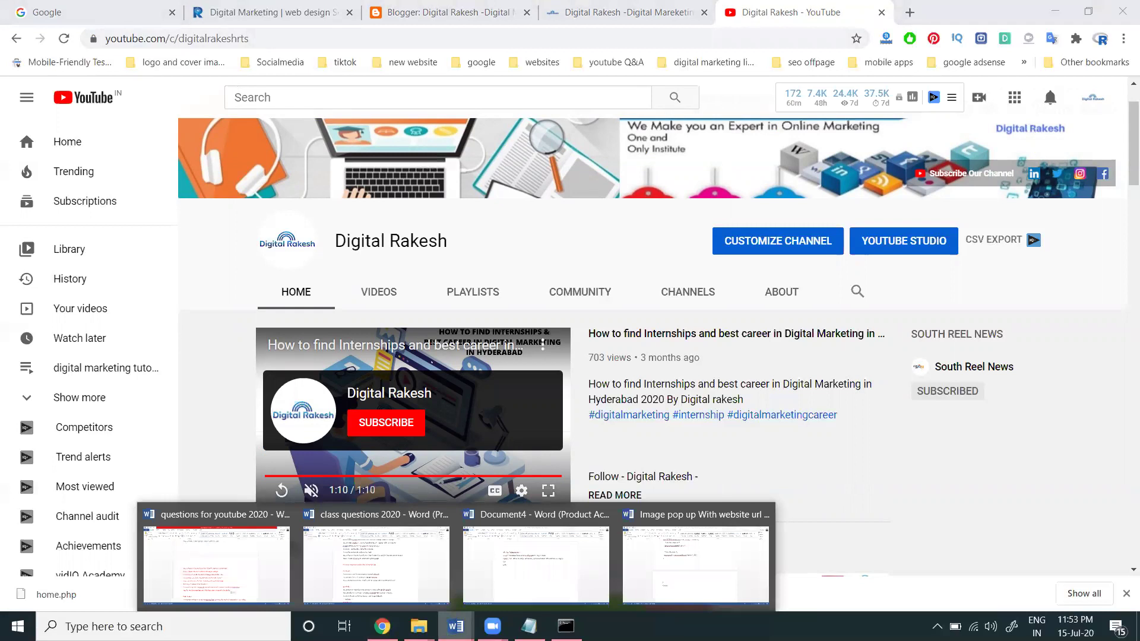
pyautogui.click(391, 34)
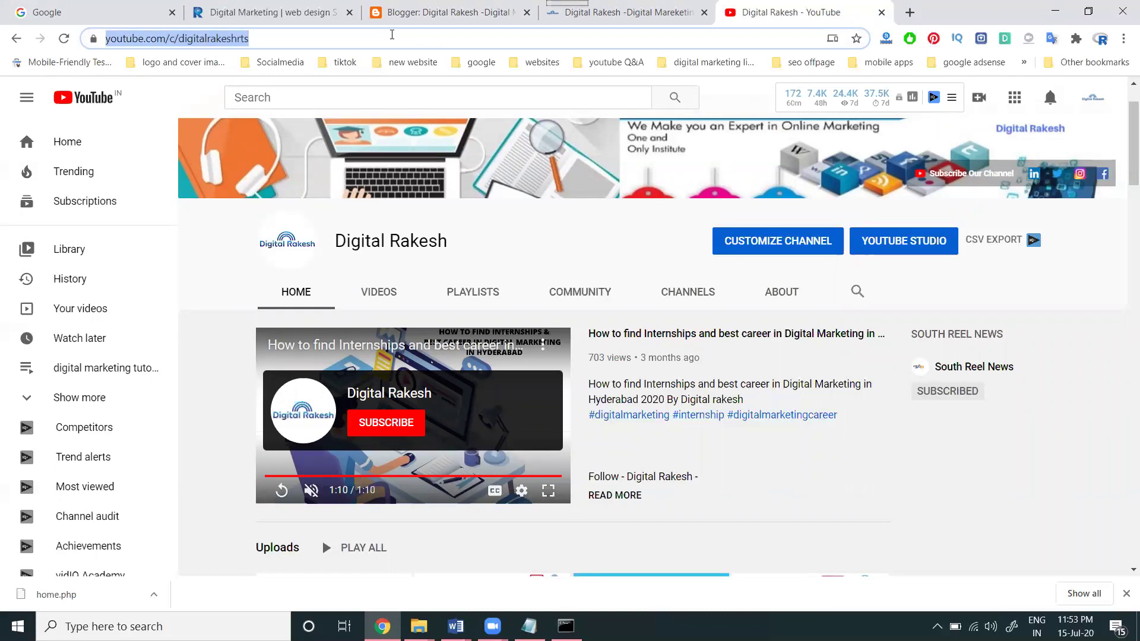
pyautogui.click(624, 13)
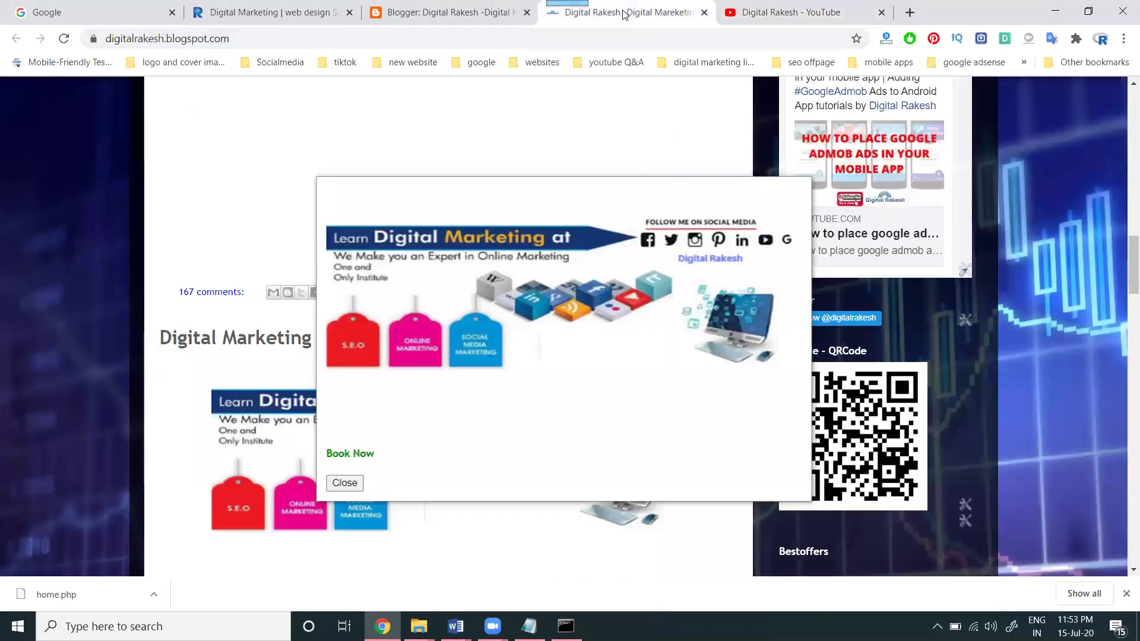
pyautogui.click(429, 19)
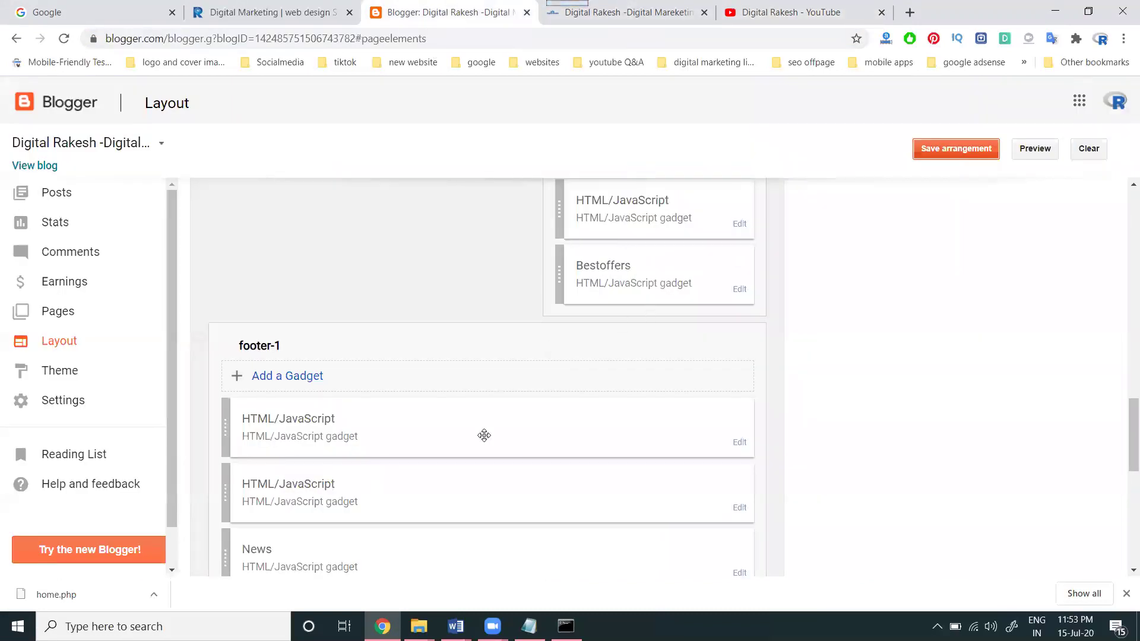
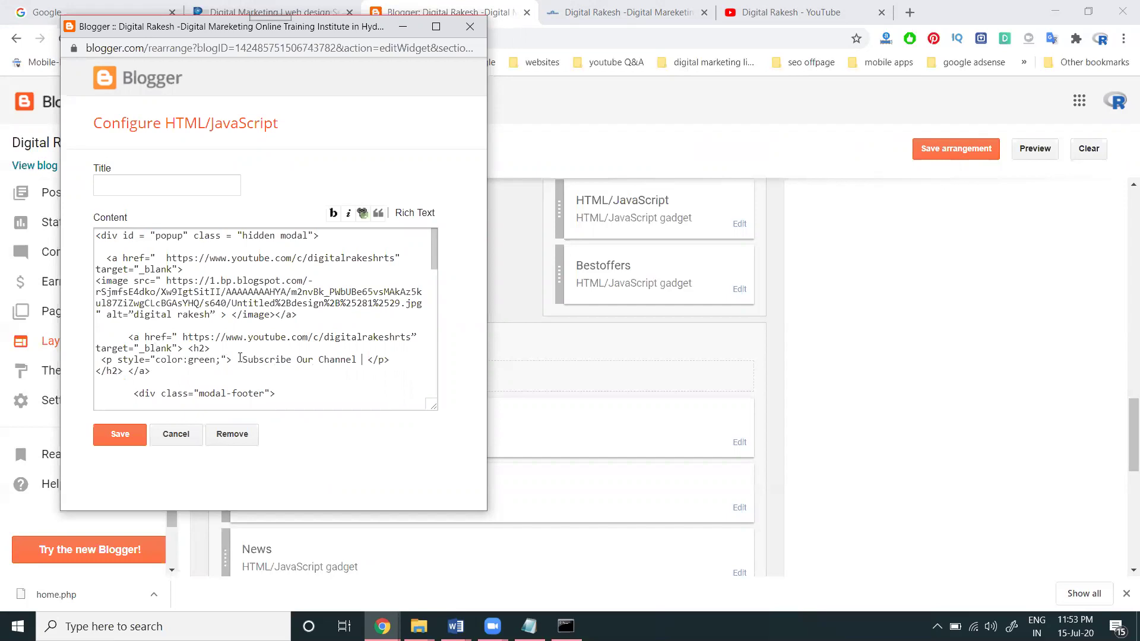
# In the popup code, move the opening h2 tag before the Subscribe Our Channel link and the closing h2 tag after the link's closing tag
pyautogui.moveTo(213, 348); pyautogui.dragTo(190, 351)
pyautogui.hotkey('ctrl', 'c')
pyautogui.press('BackSpace')
pyautogui.click(122, 336)
pyautogui.hotkey('ctrl', 'v')
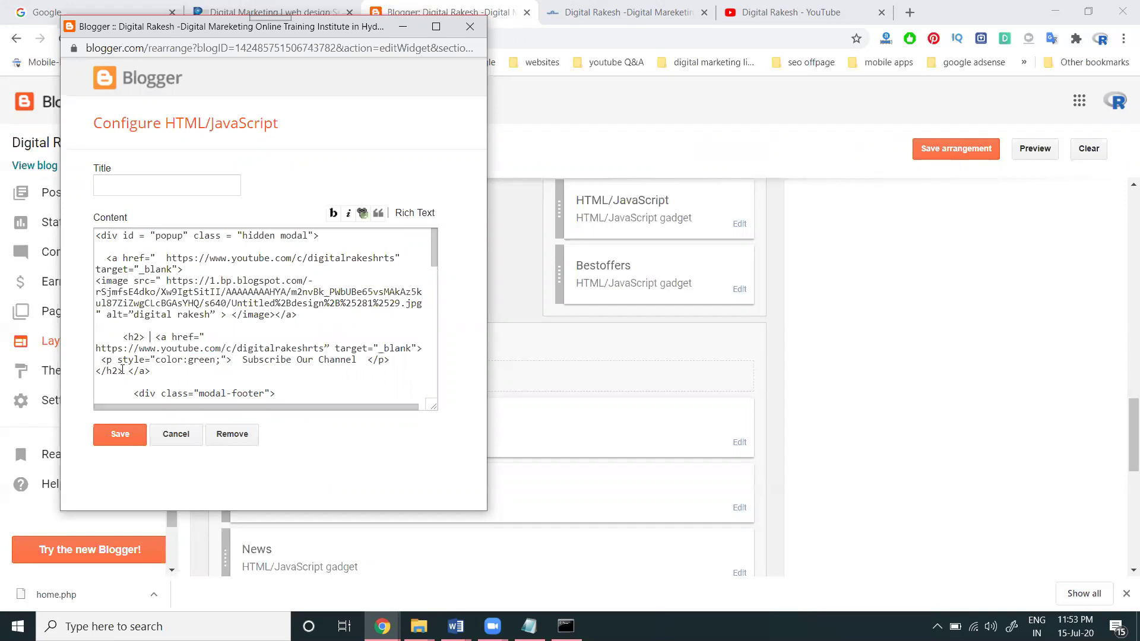
pyautogui.moveTo(123, 371); pyautogui.dragTo(93, 373)
pyautogui.hotkey('ctrl', 'x')
pyautogui.hotkey('ctrl', 'v')
# Move the opening paragraph tag with the color style to the start of the line, ahead of the h2 tag
pyautogui.moveTo(232, 359); pyautogui.dragTo(103, 360)
pyautogui.hotkey('ctrl', 'x')
pyautogui.click(108, 337)
pyautogui.hotkey('ctrl', 'v')
# Set the paragraph's text color to red in the popup code
pyautogui.doubleClick(211, 336)
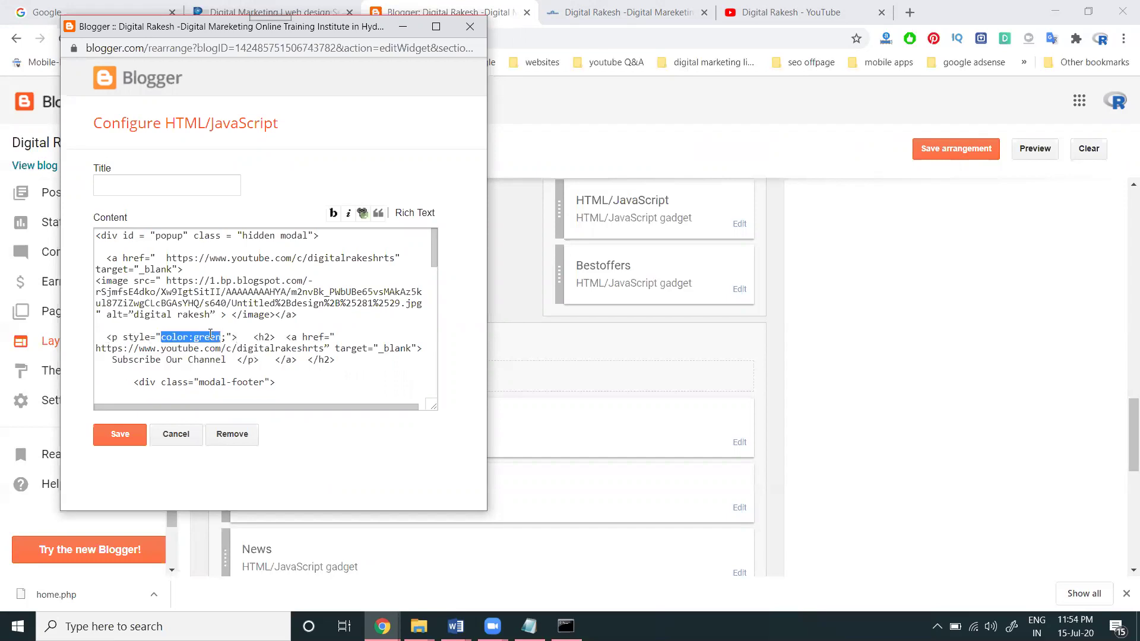
pyautogui.click(210, 336)
pyautogui.tripleClick(210, 336)
pyautogui.click(210, 336)
pyautogui.moveTo(222, 337); pyautogui.dragTo(197, 337)
pyautogui.write('red')
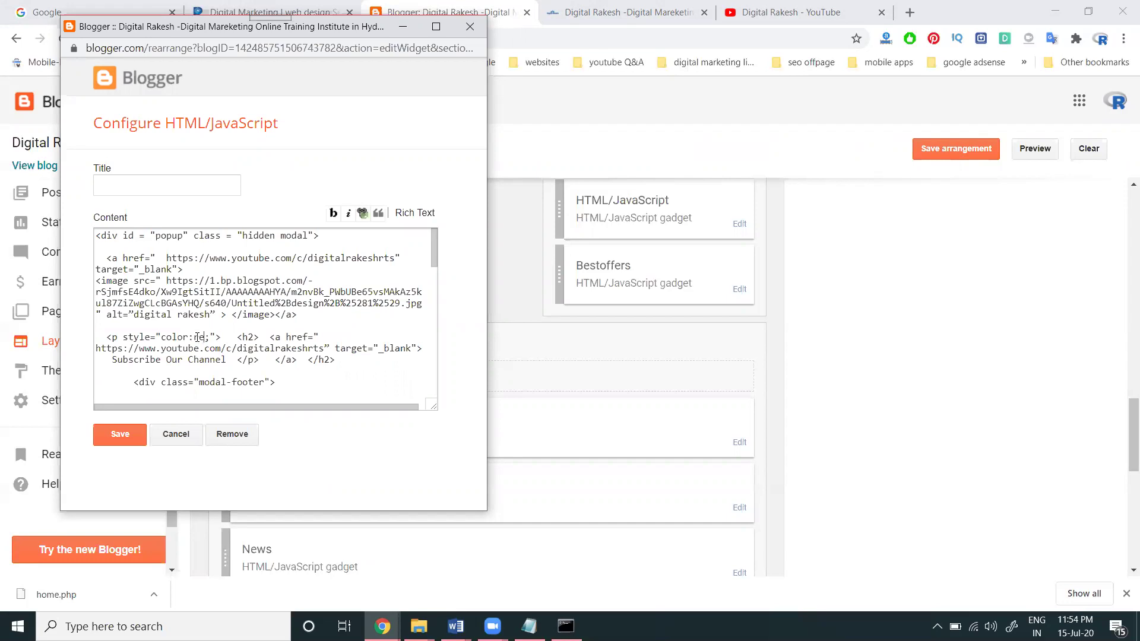
# Move the closing paragraph tag between the closing link and h2 tags, and the opening h2 tag in front of the paragraph tag
pyautogui.moveTo(264, 359); pyautogui.dragTo(236, 359)
pyautogui.hotkey('ctrl', 'x')
pyautogui.press('End')
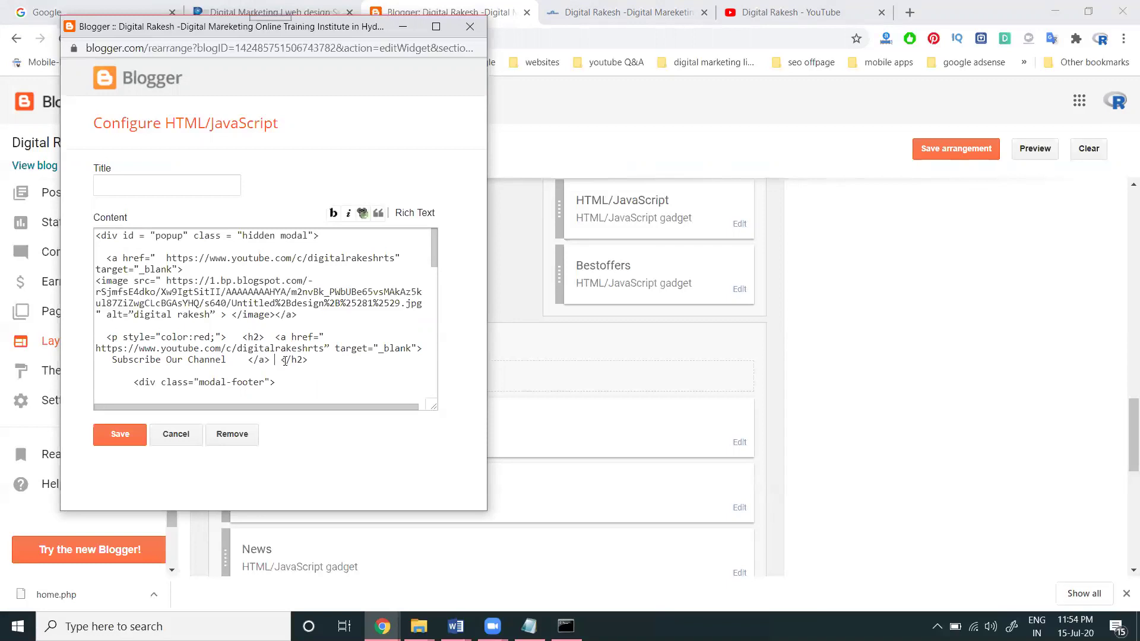
pyautogui.click(286, 360)
pyautogui.hotkey('ctrl', 'v')
pyautogui.moveTo(270, 338); pyautogui.dragTo(244, 337)
pyautogui.hotkey('ctrl', 'x')
pyautogui.hotkey('ctrl', 'v')
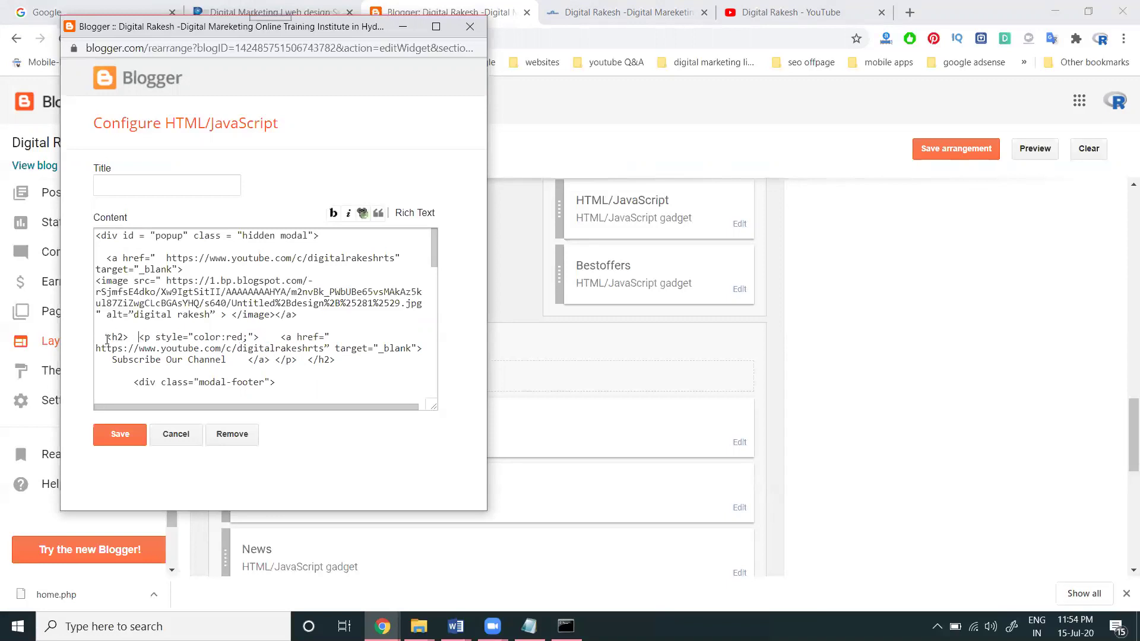
# Save the edited popup gadget and the layout arrangement, and reload digitalrakesh.blogspot.com
pyautogui.click(130, 436)
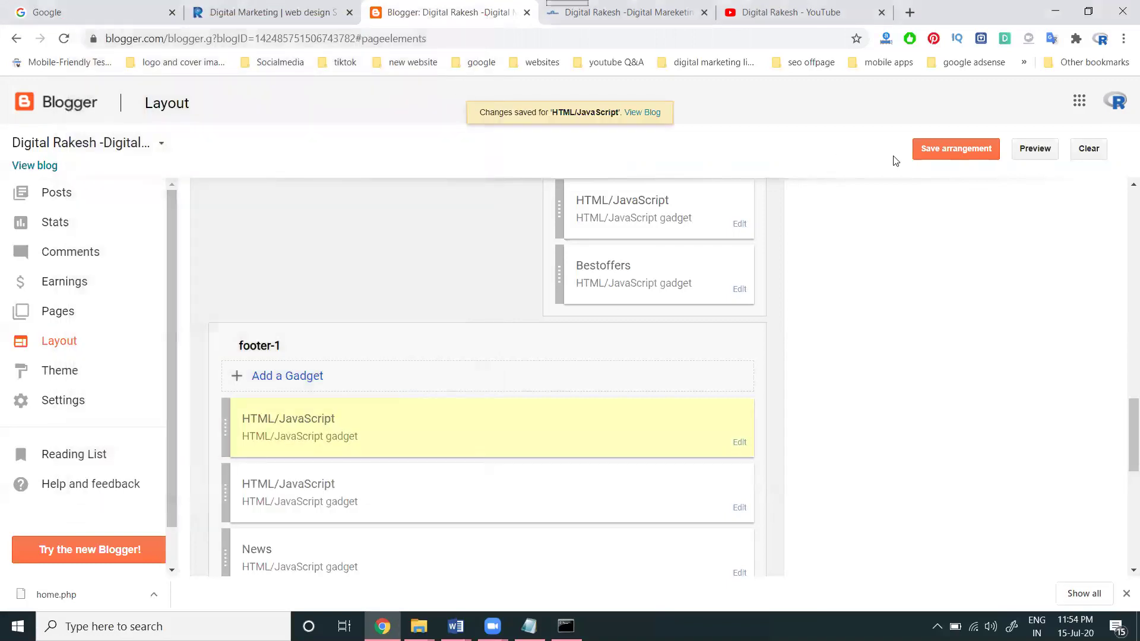
pyautogui.click(933, 155)
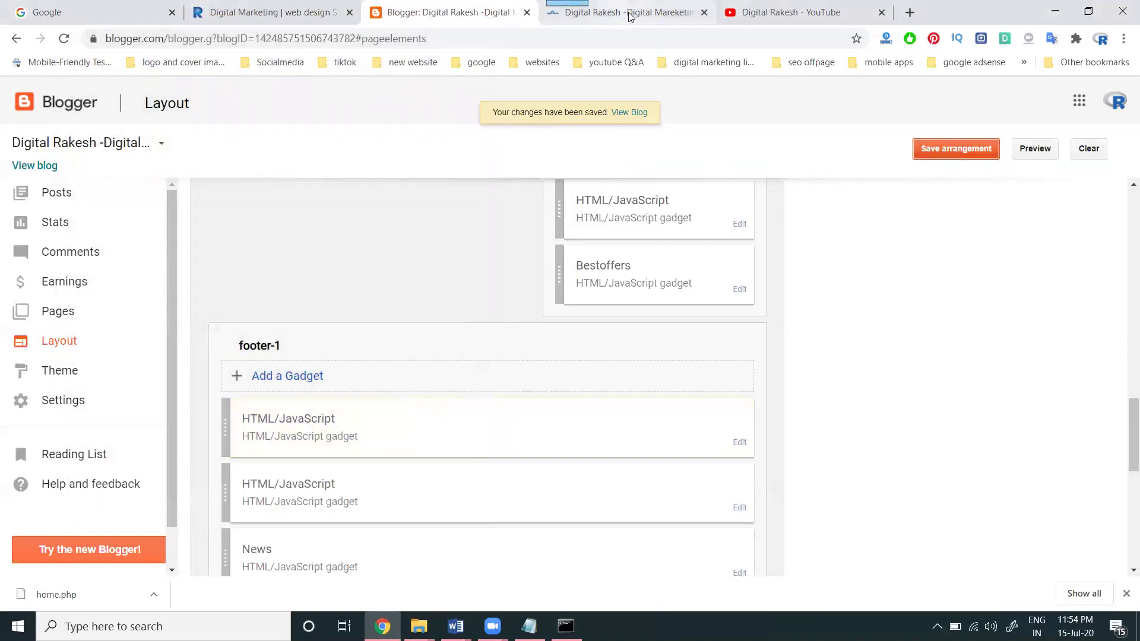
pyautogui.click(630, 15)
pyautogui.press('F5')
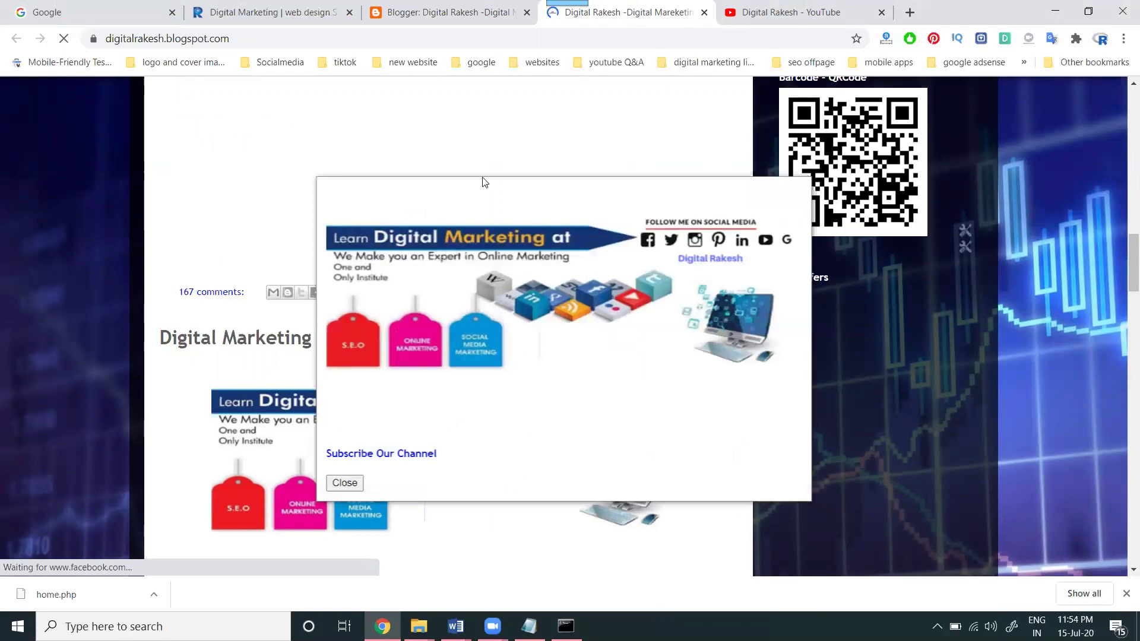
# Test the popup's Subscribe Our Channel link and go back to the blog page
pyautogui.click(365, 455)
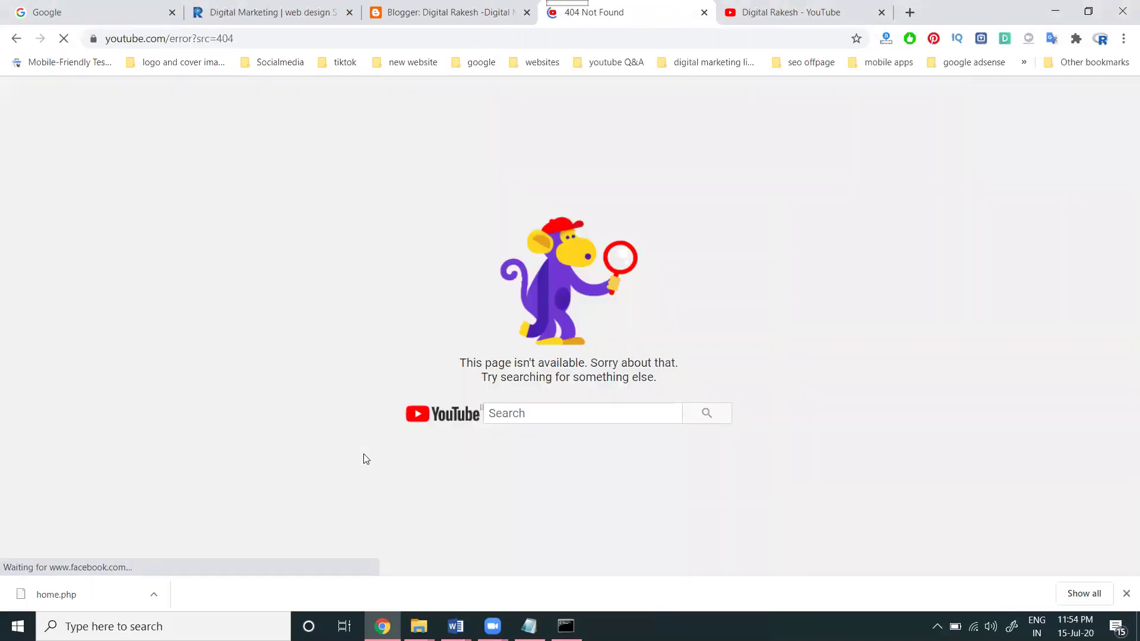
pyautogui.click(16, 39)
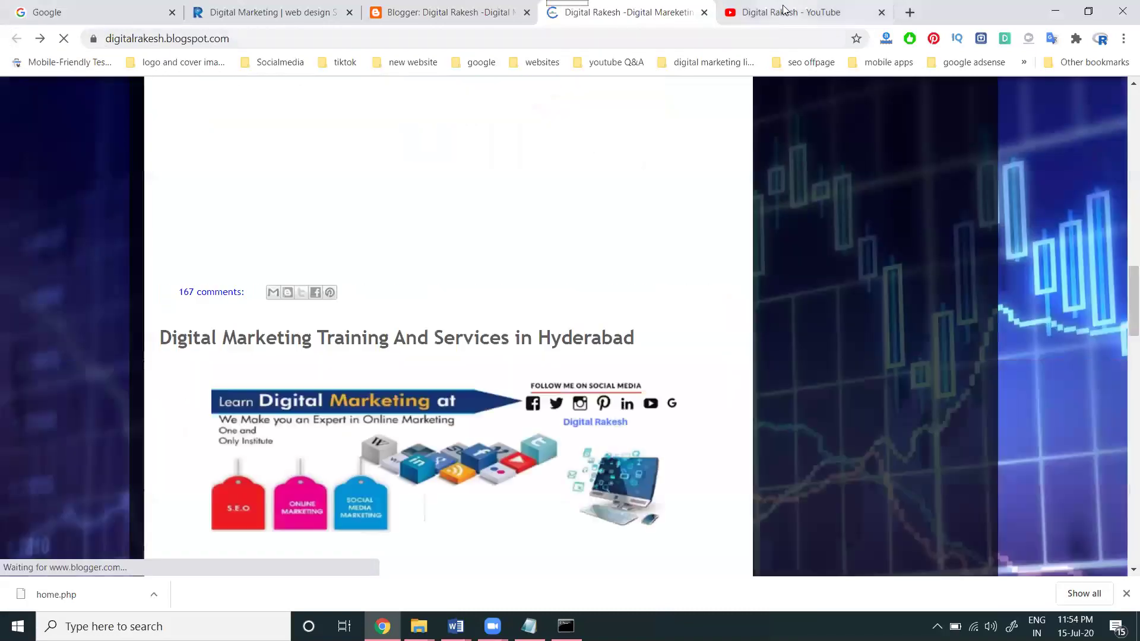
pyautogui.click(783, 12)
pyautogui.click(641, 13)
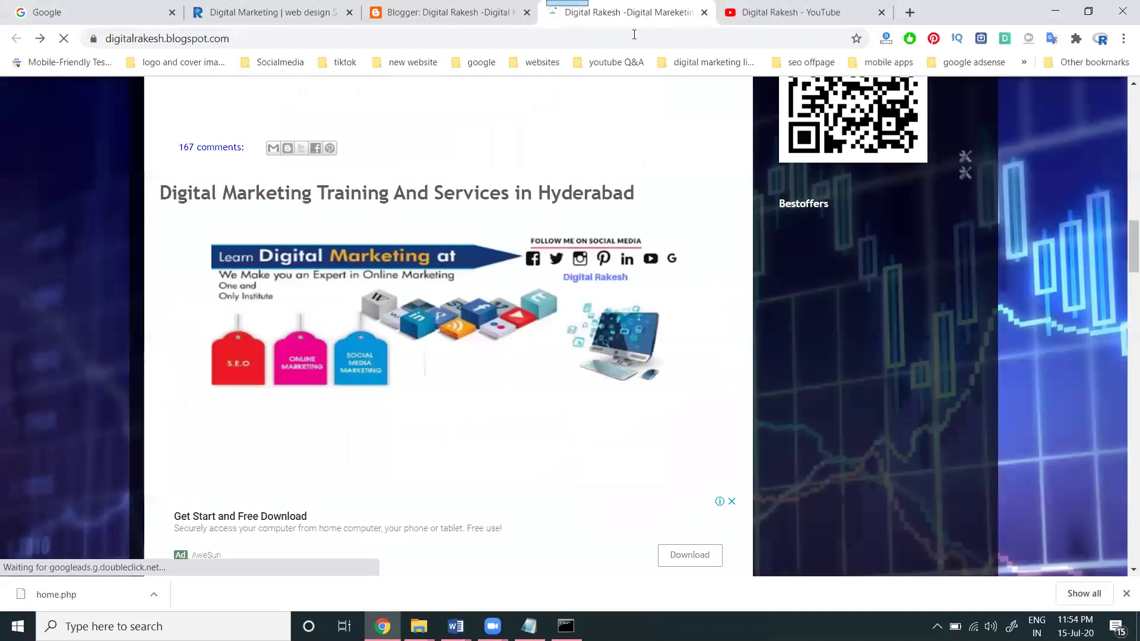
pyautogui.click(436, 7)
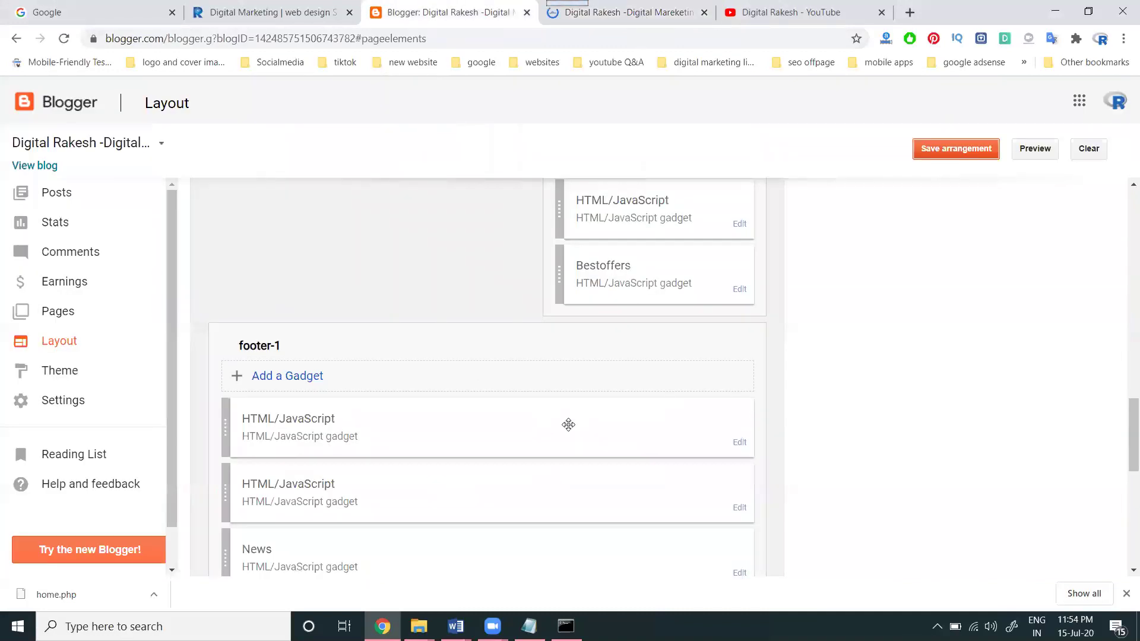
pyautogui.click(740, 443)
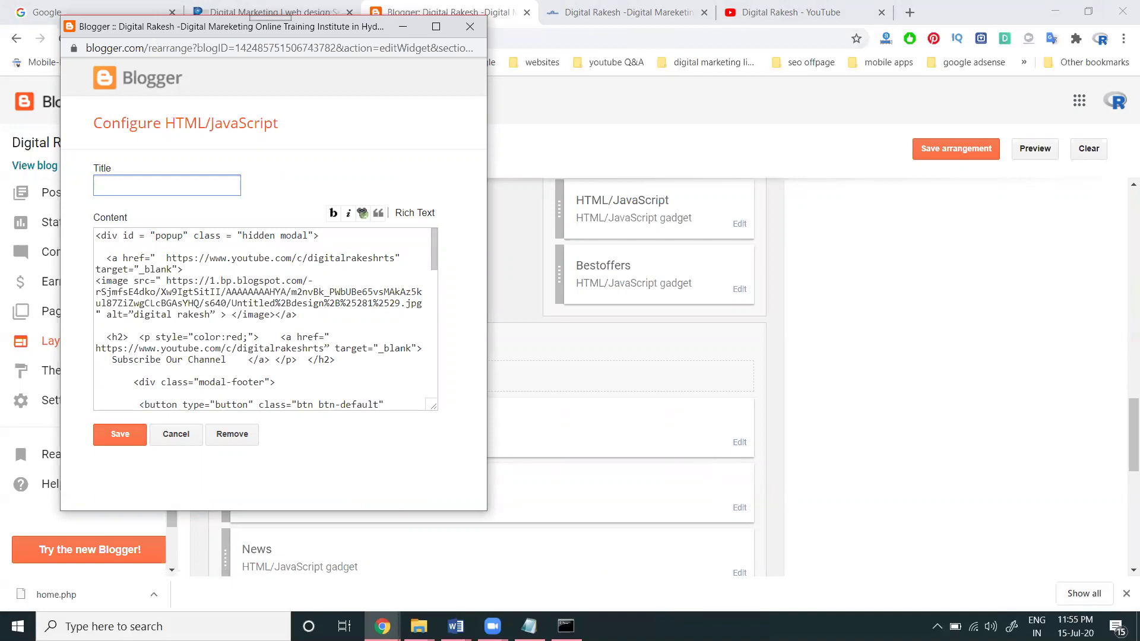
pyautogui.hotkey('alt', 'Tab')
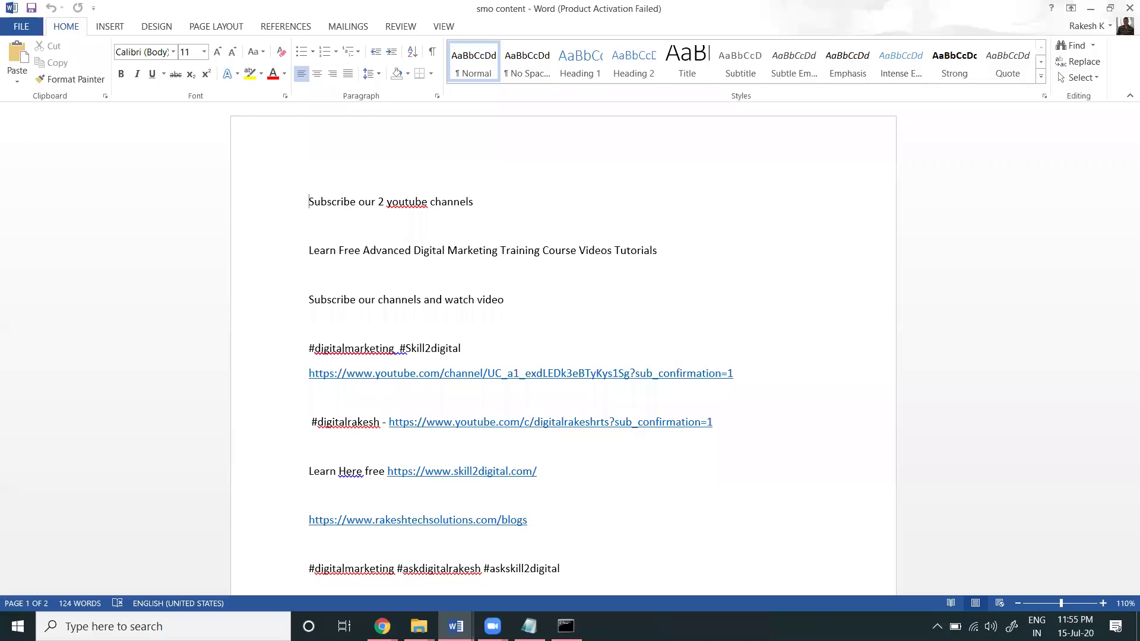
pyautogui.doubleClick(415, 421)
pyautogui.hotkey('ctrl', 'c')
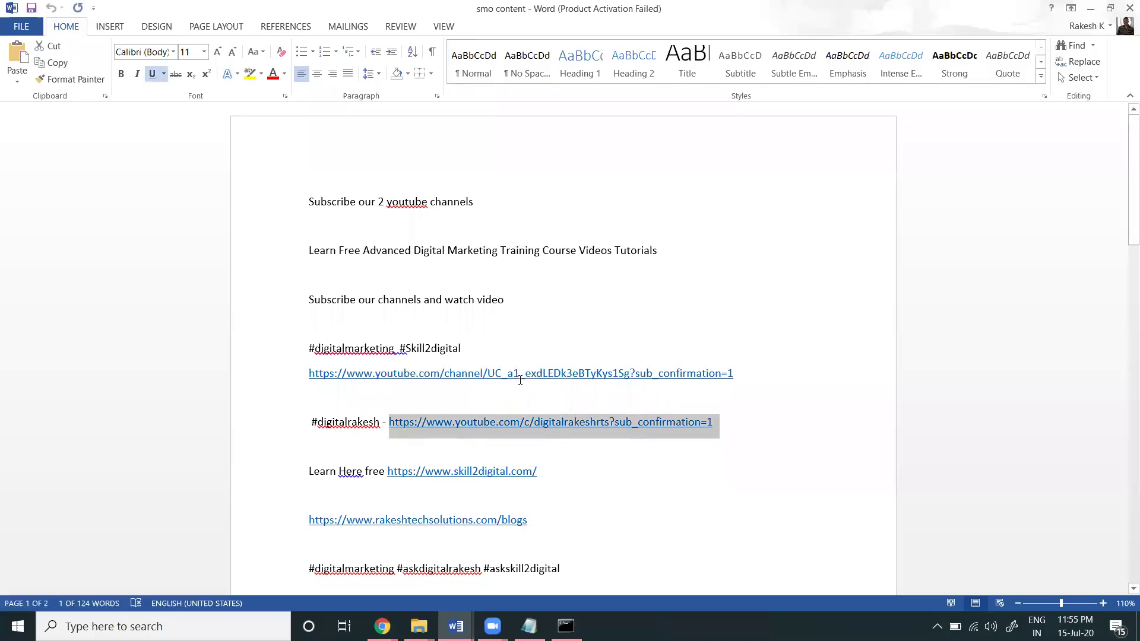
pyautogui.click(1090, 8)
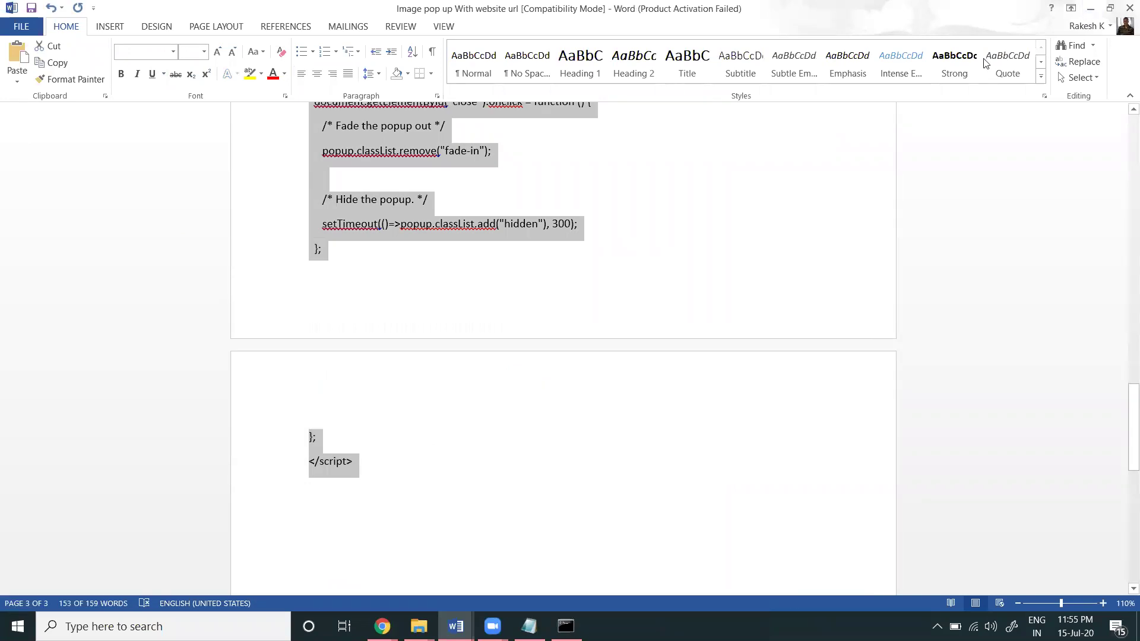
pyautogui.click(1090, 9)
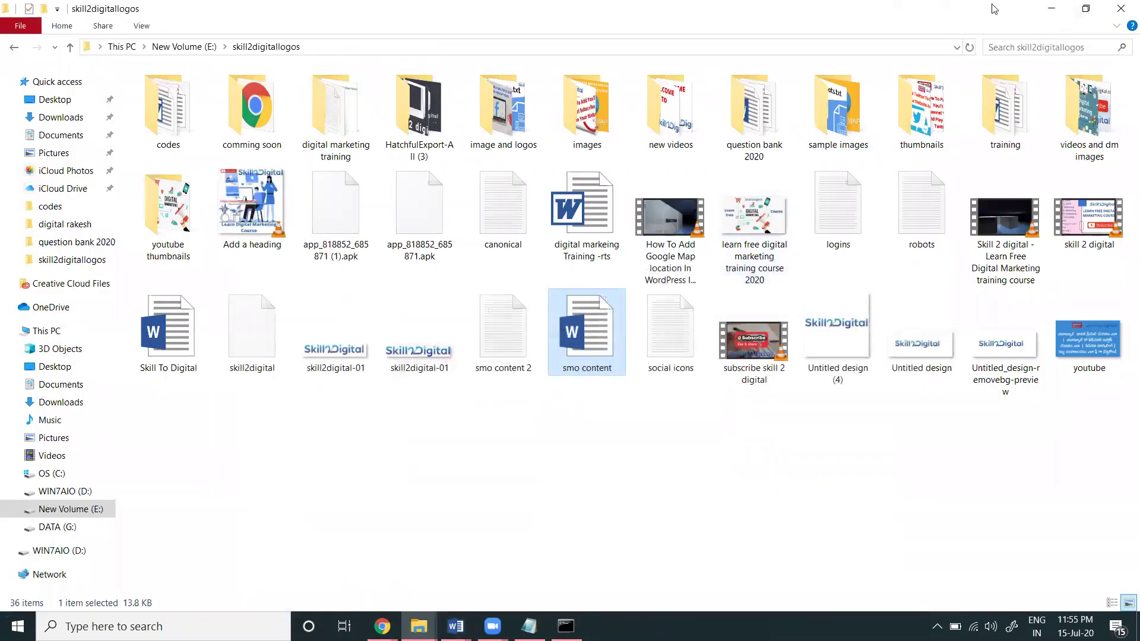
pyautogui.click(1051, 9)
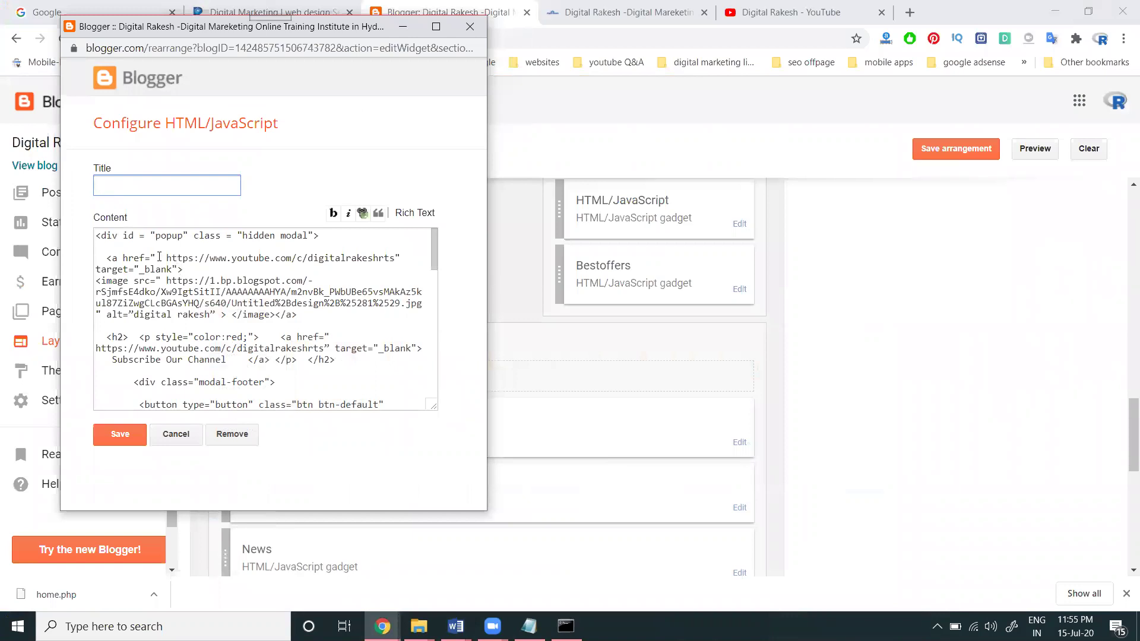
pyautogui.moveTo(158, 256); pyautogui.dragTo(393, 255)
pyautogui.hotkey('ctrl', 'v')
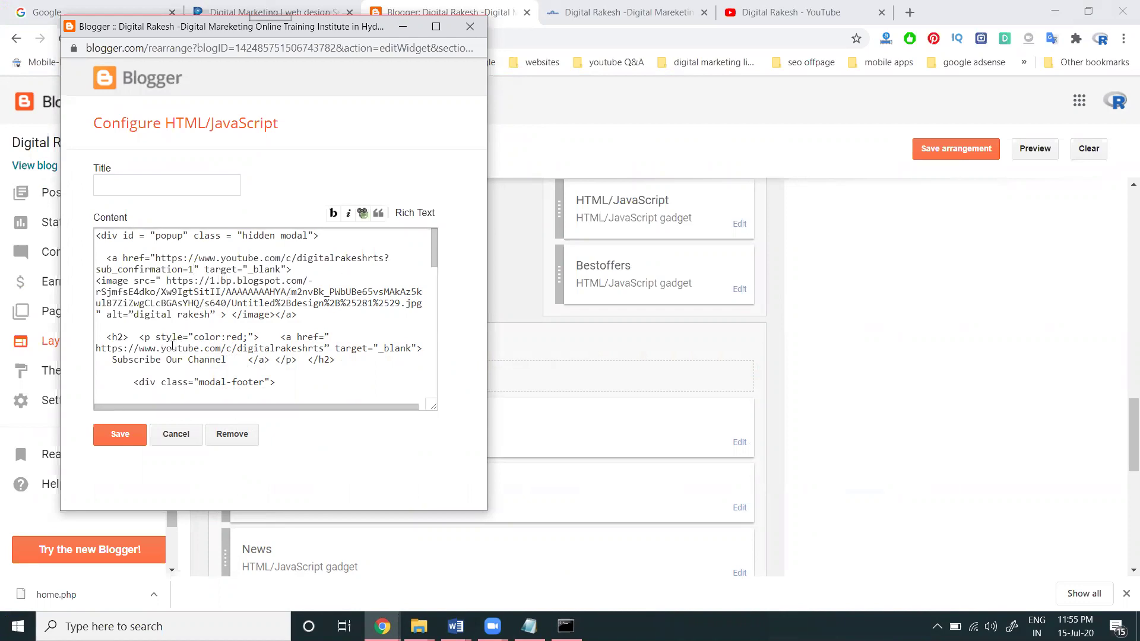
pyautogui.click(332, 333)
pyautogui.hotkey('shift', 'Right')
pyautogui.hotkey('shift', 'Right')
pyautogui.hotkey('shift', 'Right')
pyautogui.hotkey('shift', 'Right')
pyautogui.hotkey('shift', 'Right')
pyautogui.hotkey('shift', 'Right')
pyautogui.hotkey('shift', 'Right')
pyautogui.hotkey('shift', 'Right')
pyautogui.hotkey('shift', 'Right')
pyautogui.hotkey('shift', 'Right')
pyautogui.hotkey('shift', 'Right')
pyautogui.hotkey('shift', 'Right')
pyautogui.hotkey('shift', 'Right')
pyautogui.hotkey('shift', 'Right')
pyautogui.hotkey('shift', 'Right')
pyautogui.hotkey('shift', 'Right')
pyautogui.hotkey('shift', 'Right')
pyautogui.hotkey('shift', 'Right')
pyautogui.hotkey('shift', 'Right')
pyautogui.hotkey('shift', 'Right')
pyautogui.hotkey('shift', 'Right')
pyautogui.hotkey('shift', 'Right')
pyautogui.hotkey('shift', 'Right')
pyautogui.hotkey('shift', 'Right')
pyautogui.hotkey('shift', 'Right')
pyautogui.hotkey('shift', 'Right')
pyautogui.hotkey('shift', 'Right')
pyautogui.hotkey('shift', 'Right')
pyautogui.hotkey('shift', 'Right')
pyautogui.hotkey('shift', 'Right')
pyautogui.hotkey('shift', 'Right')
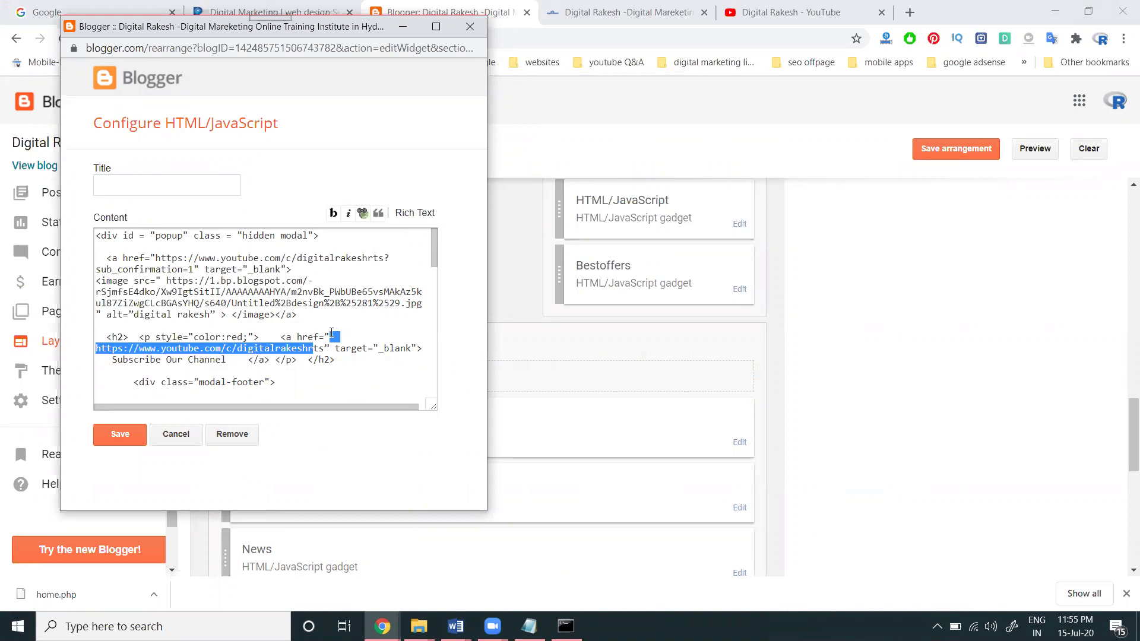
pyautogui.hotkey('ctrl', 'v')
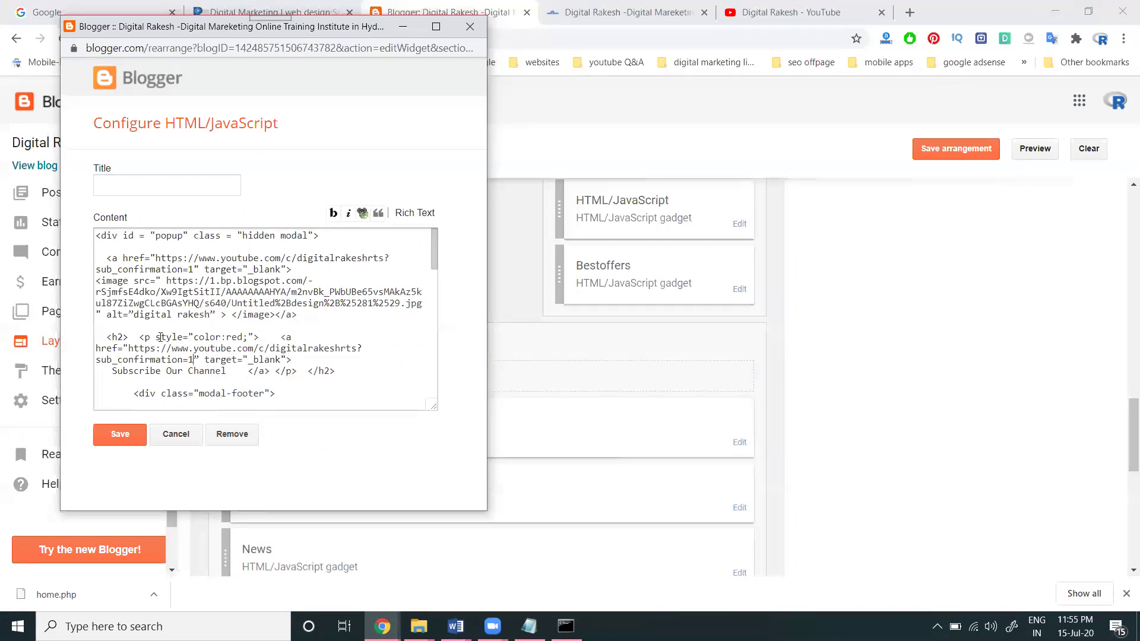
# Remove the extra spaces between the opening h2, paragraph and link tags, and save the popup gadget and the layout arrangement
pyautogui.press('BackSpace')
pyautogui.press('BackSpace')
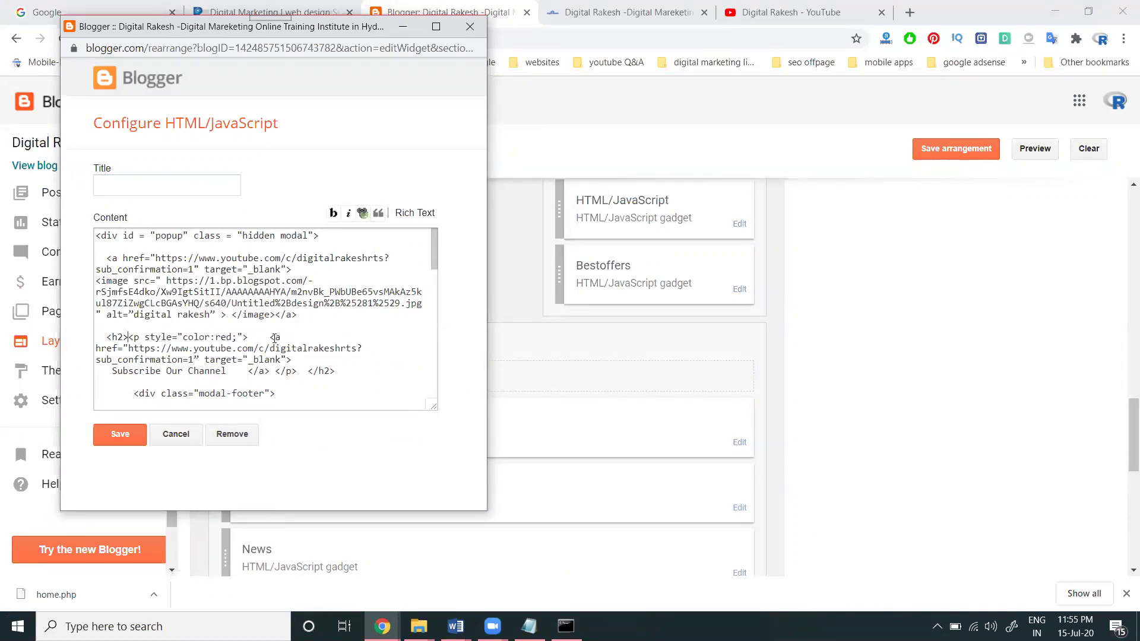
pyautogui.press('BackSpace')
pyautogui.press('BackSpace')
pyautogui.press('BackSpace')
pyautogui.click(104, 429)
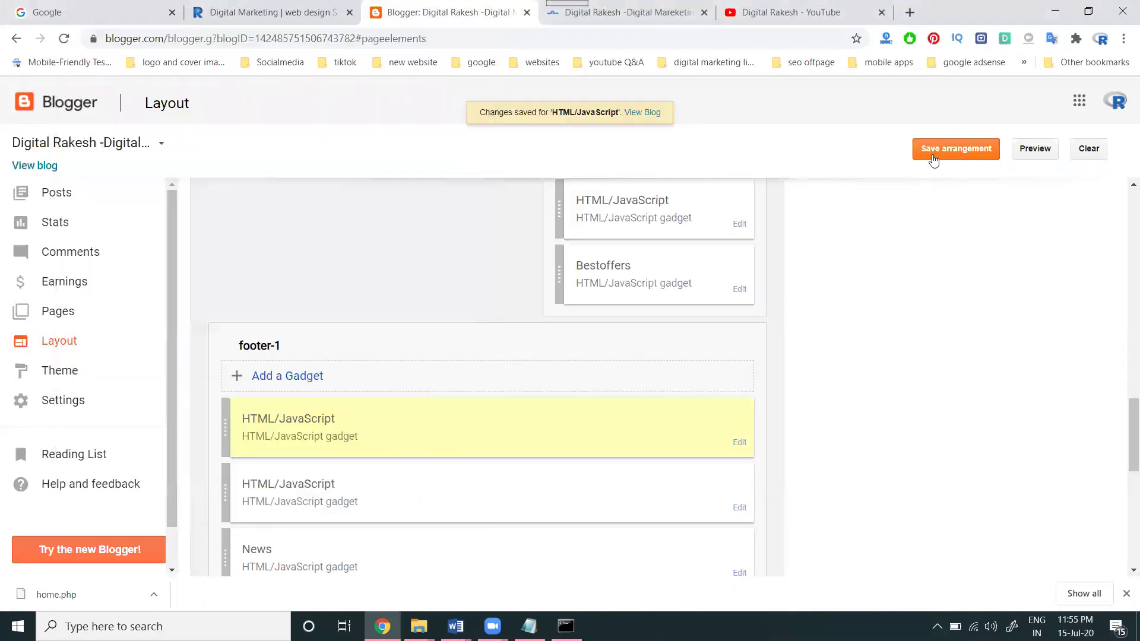
pyautogui.click(933, 156)
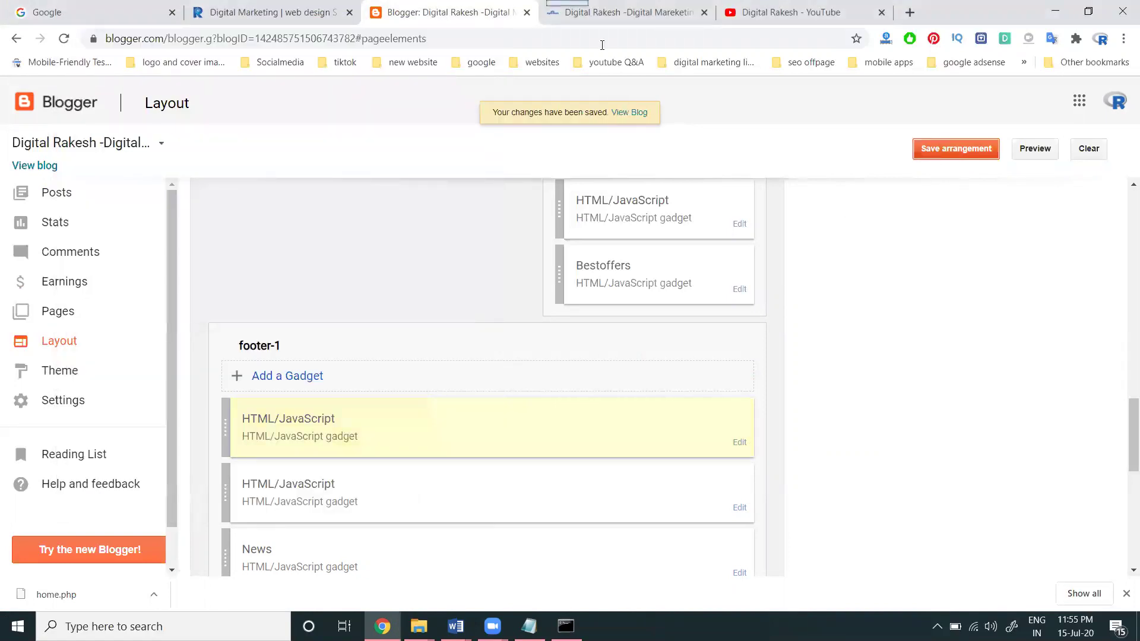
# Copy the blog's address digitalrakesh.blogspot.com and open it in a new incognito window
pyautogui.click(611, 9)
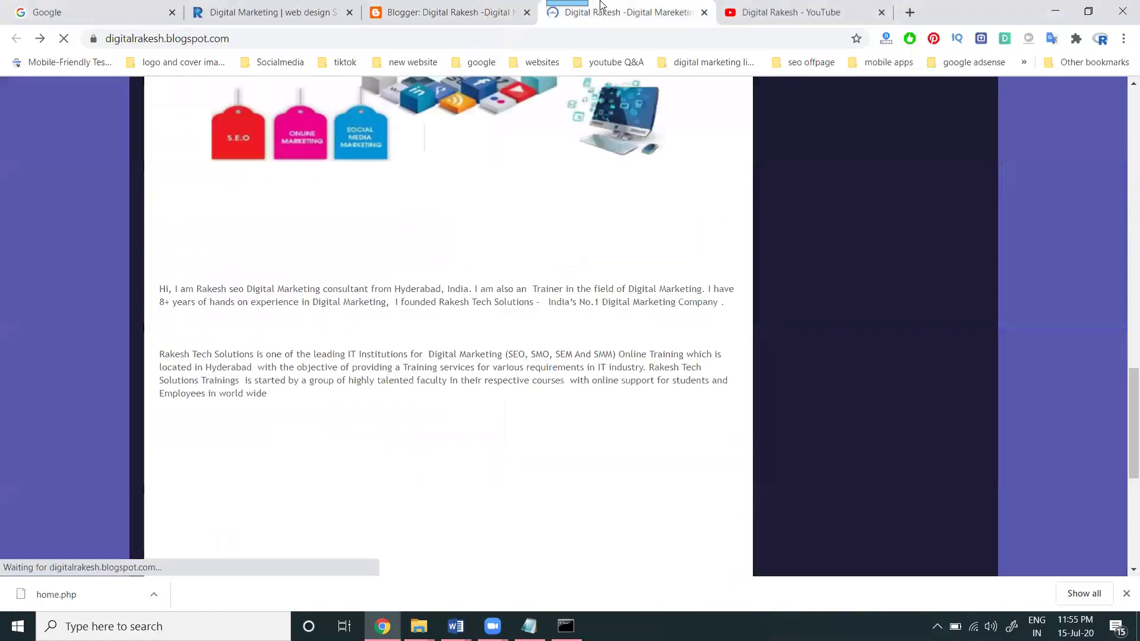
pyautogui.click(221, 40)
pyautogui.hotkey('ctrl', 'c')
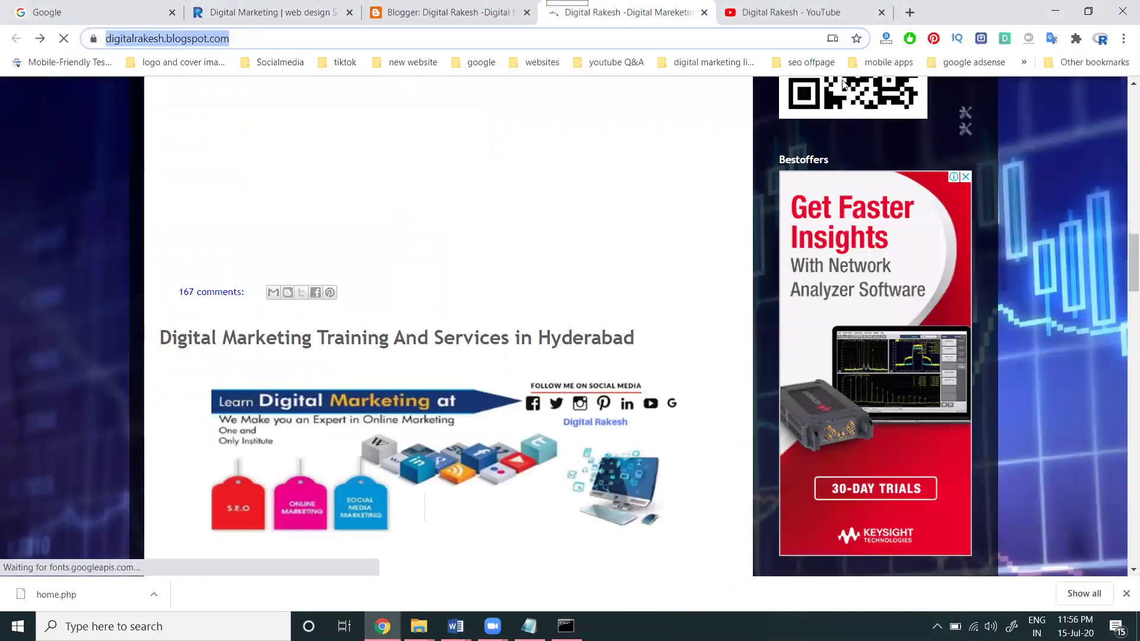
pyautogui.click(1123, 39)
pyautogui.click(1050, 95)
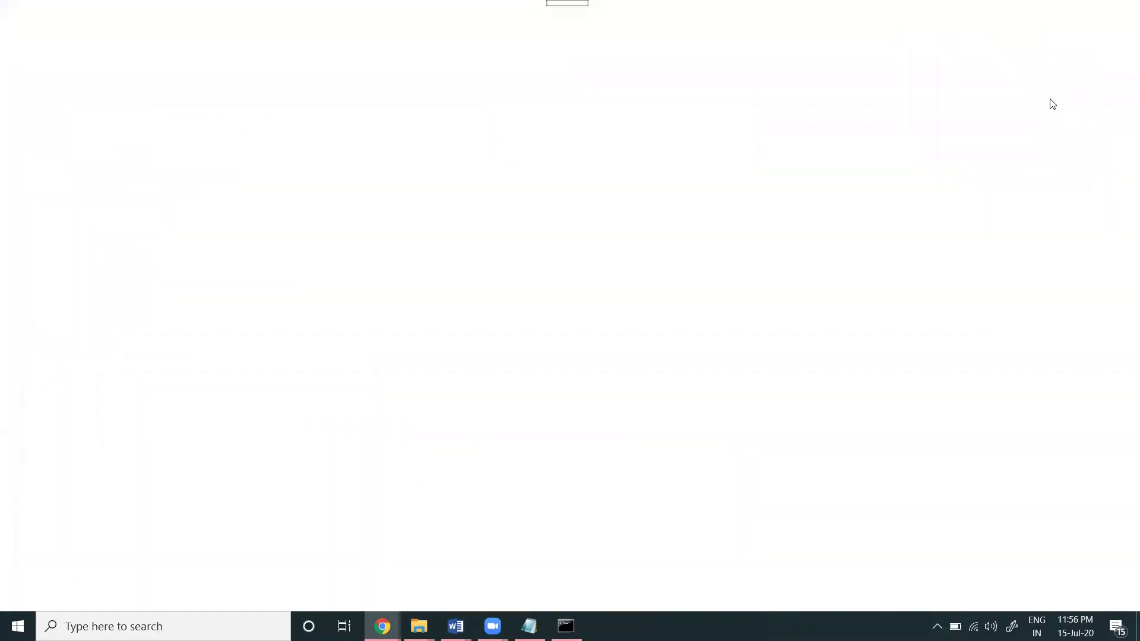
pyautogui.hotkey('ctrl', 'v')
pyautogui.press('Return')
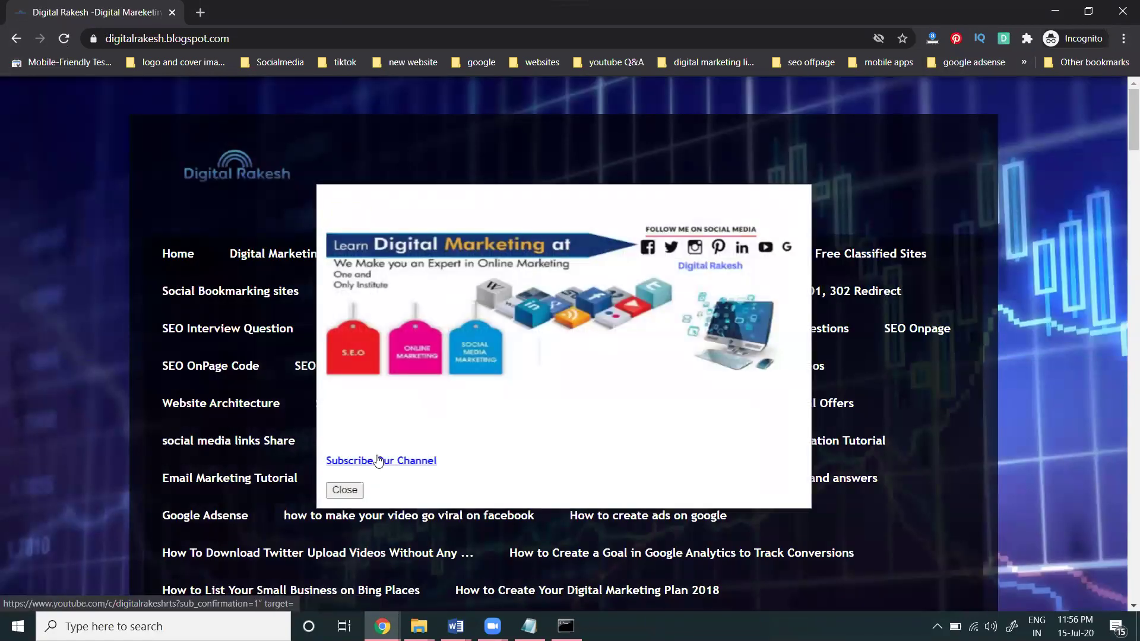
# Test the popup's Subscribe Our Channel link and banner image link, cancelling the first subscription prompt, and close the incognito window
pyautogui.click(378, 460)
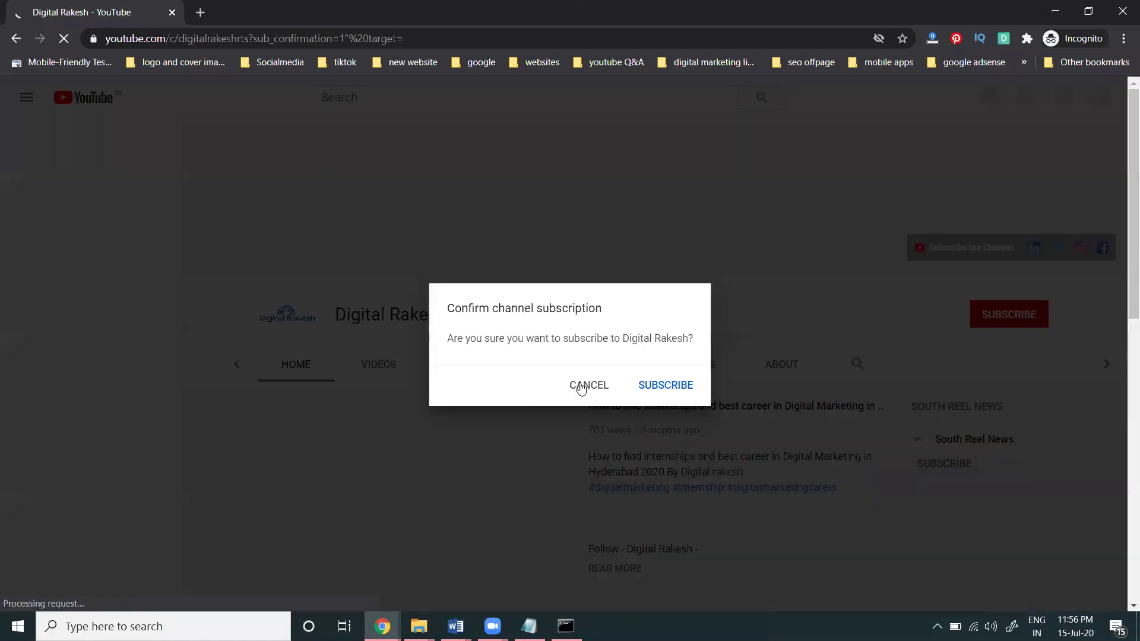
pyautogui.click(585, 386)
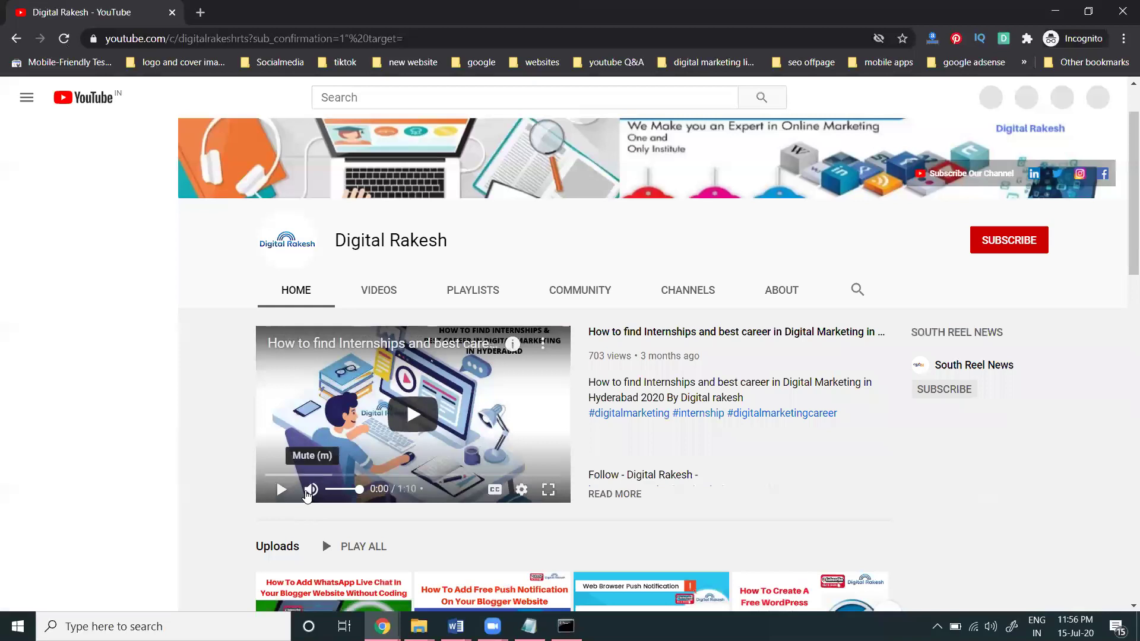
pyautogui.click(310, 488)
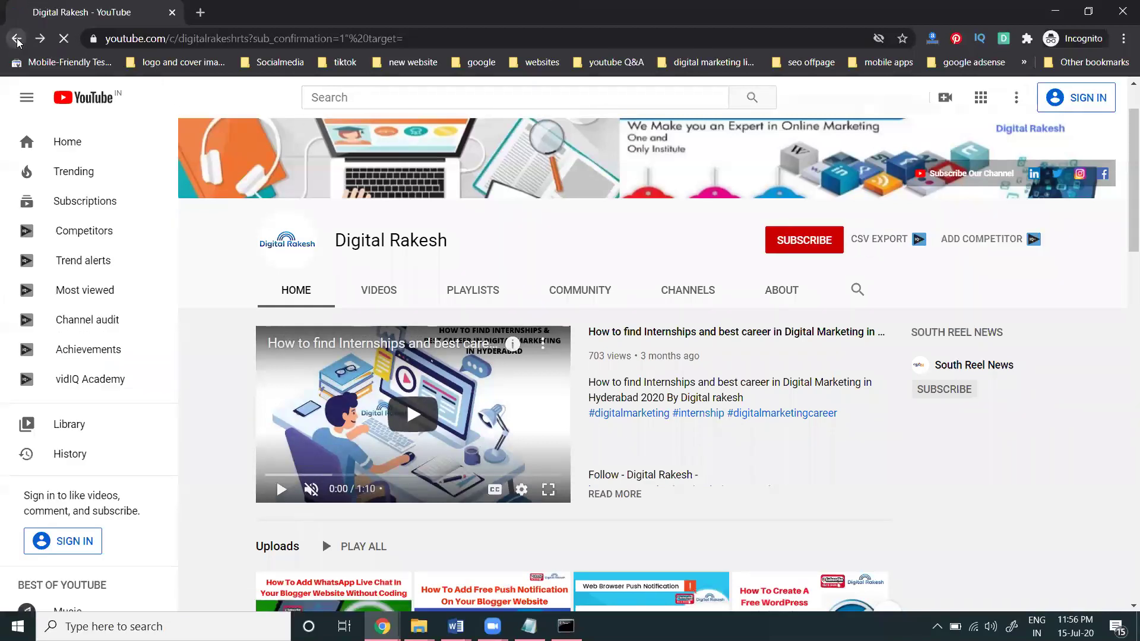
pyautogui.click(16, 38)
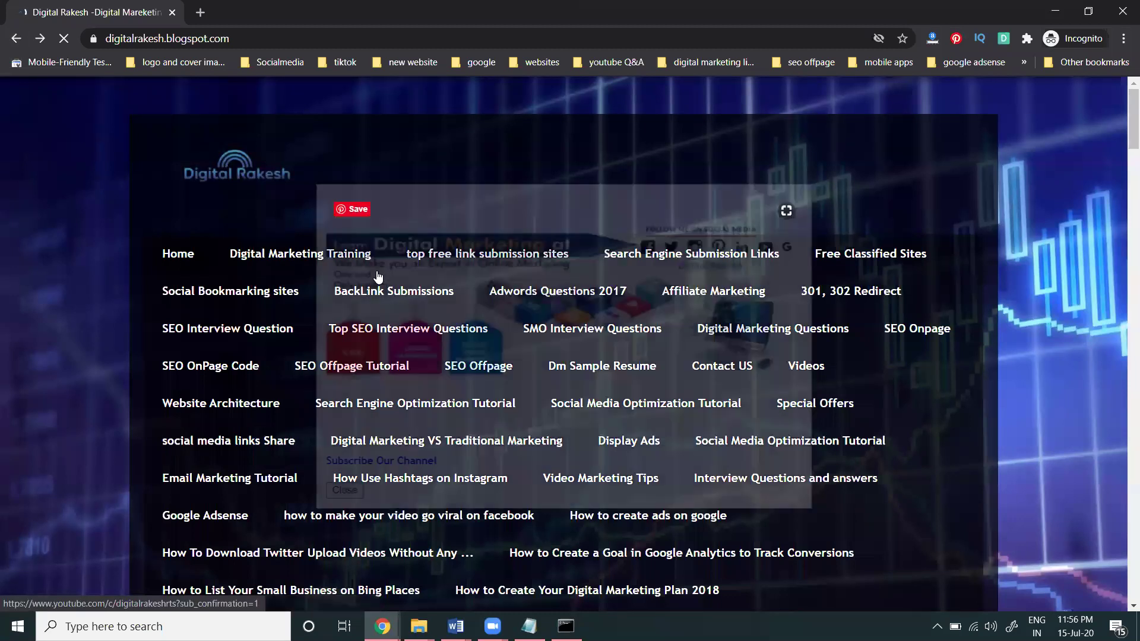
pyautogui.click(525, 269)
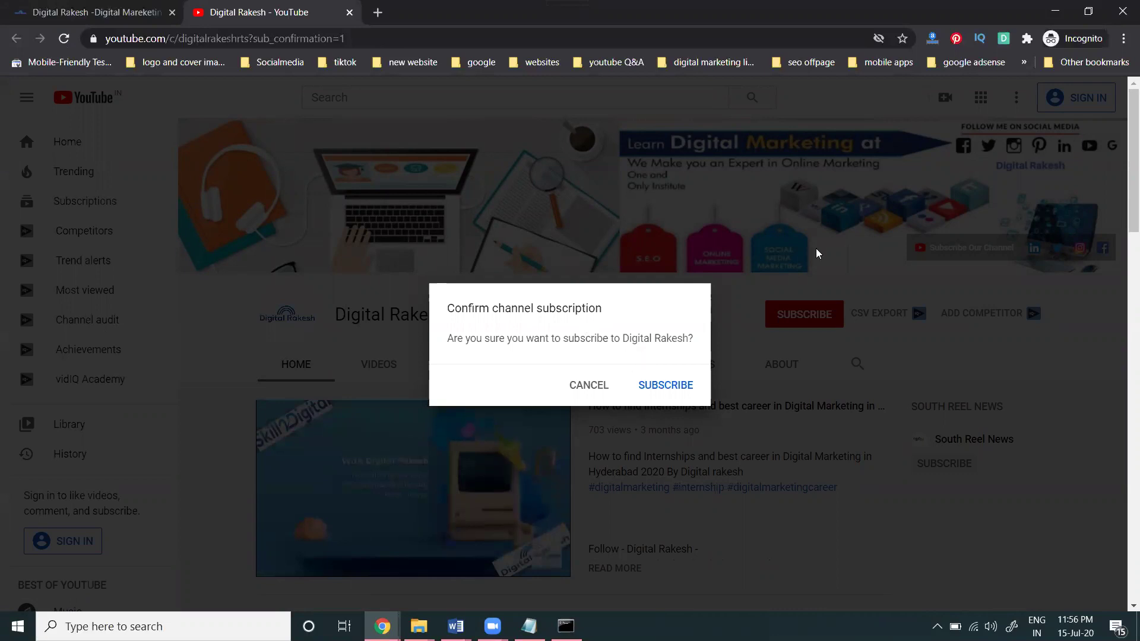
pyautogui.click(1121, 14)
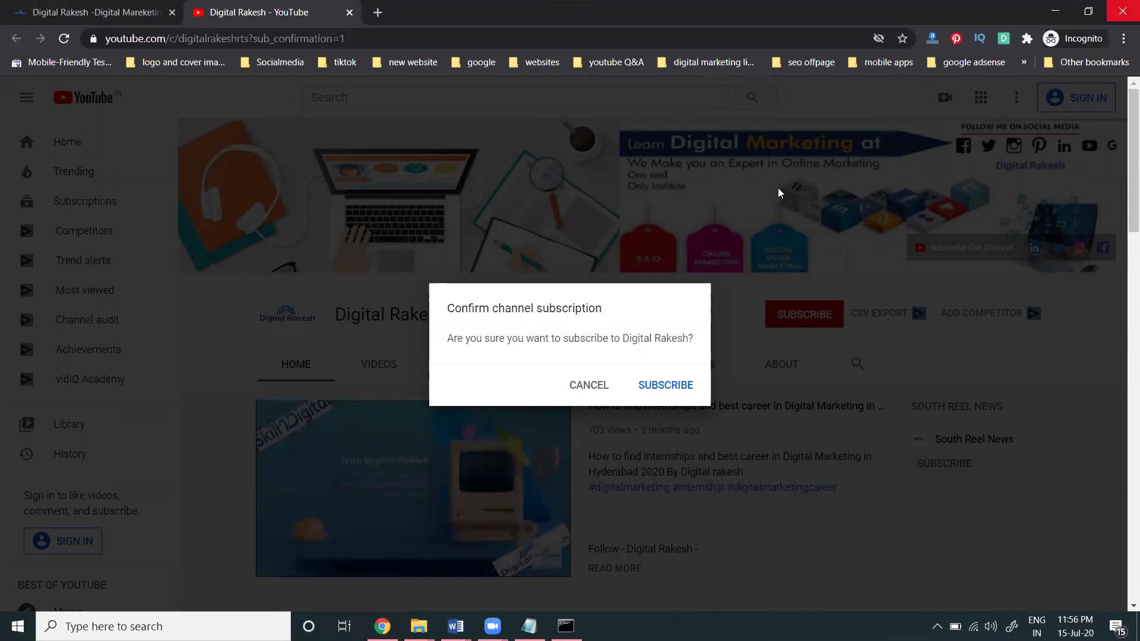
# In the Word document Image pop up With website url, move the closing link tag from after </h2> to between Book Now and </p>
pyautogui.click(267, 18)
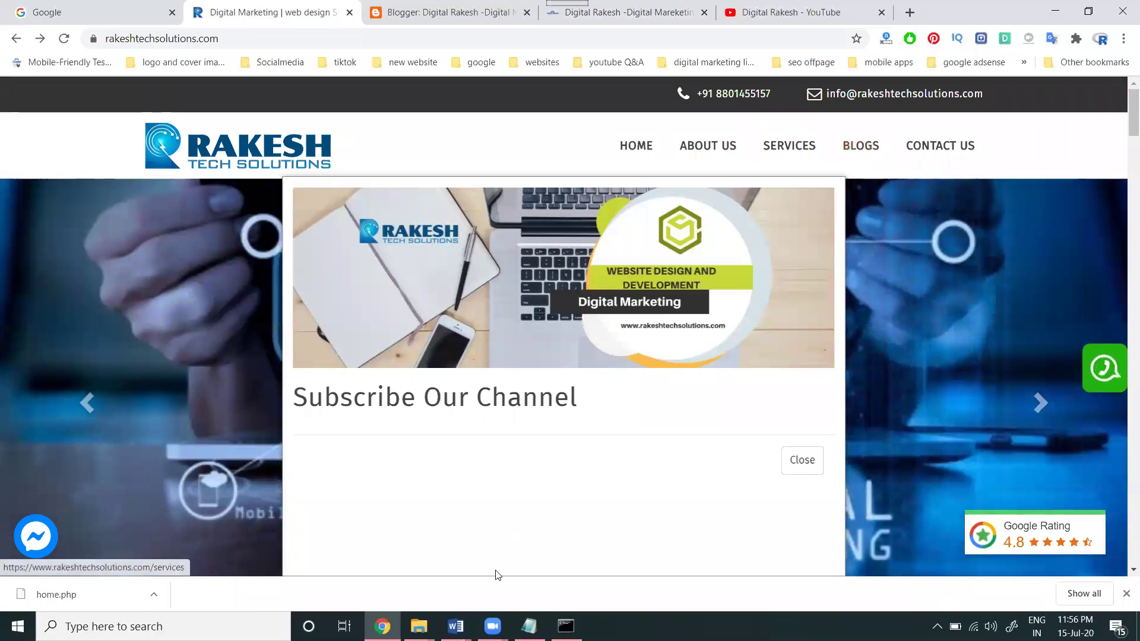
pyautogui.moveTo(456, 626)
pyautogui.moveTo(764, 569)
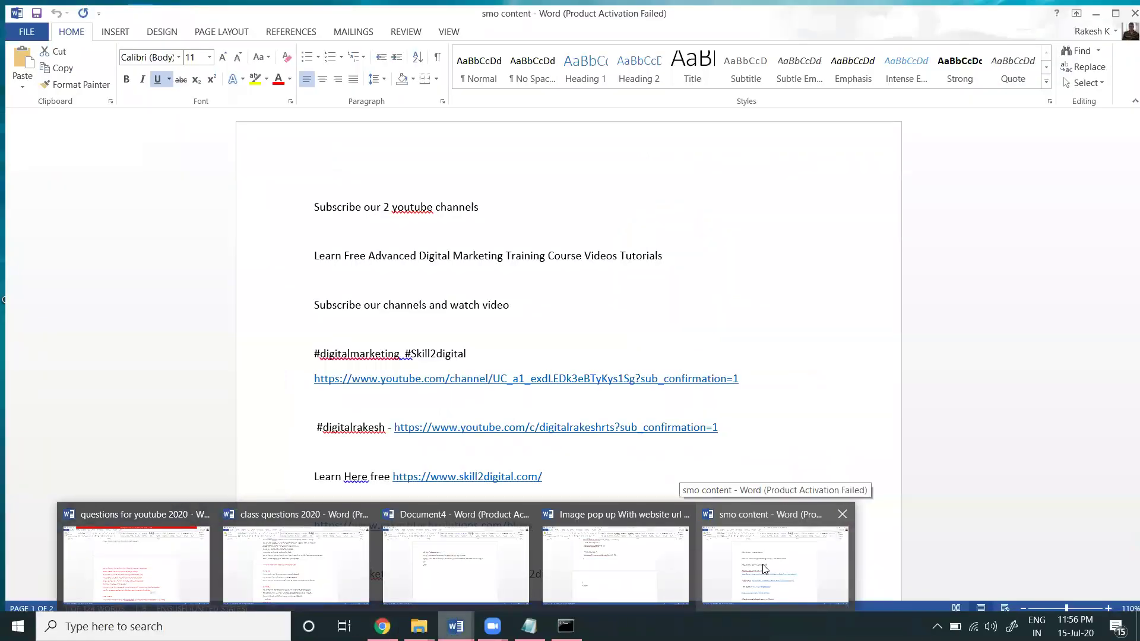
pyautogui.click(615, 564)
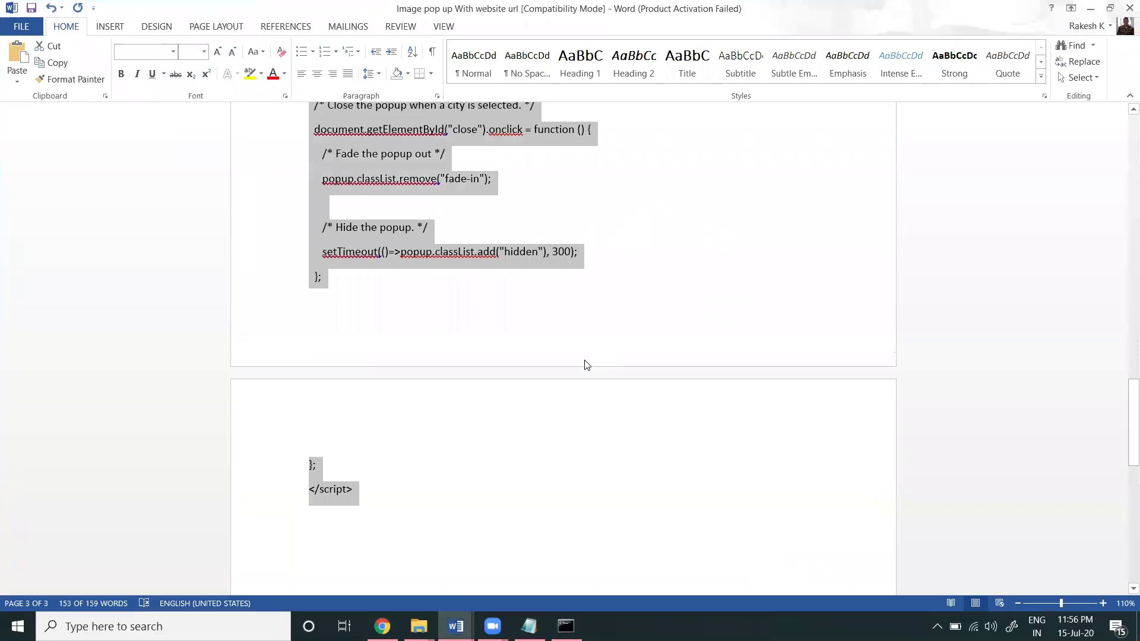
pyautogui.scroll(20, 587, 365)
pyautogui.click(577, 356)
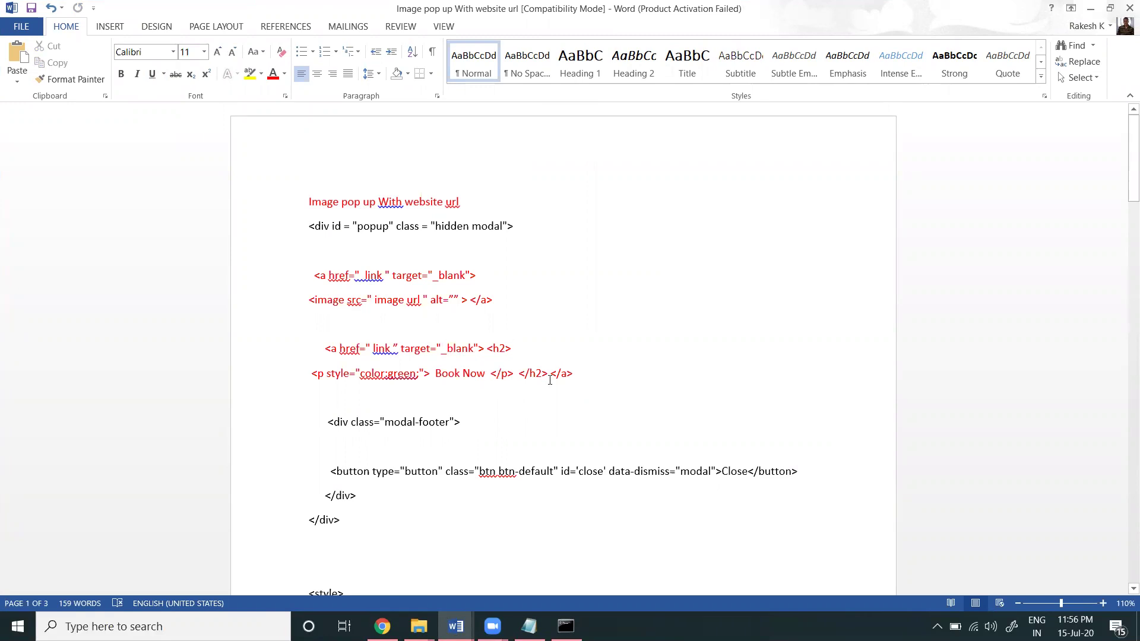
pyautogui.moveTo(574, 375); pyautogui.dragTo(551, 377)
pyautogui.hotkey('ctrl', 'c')
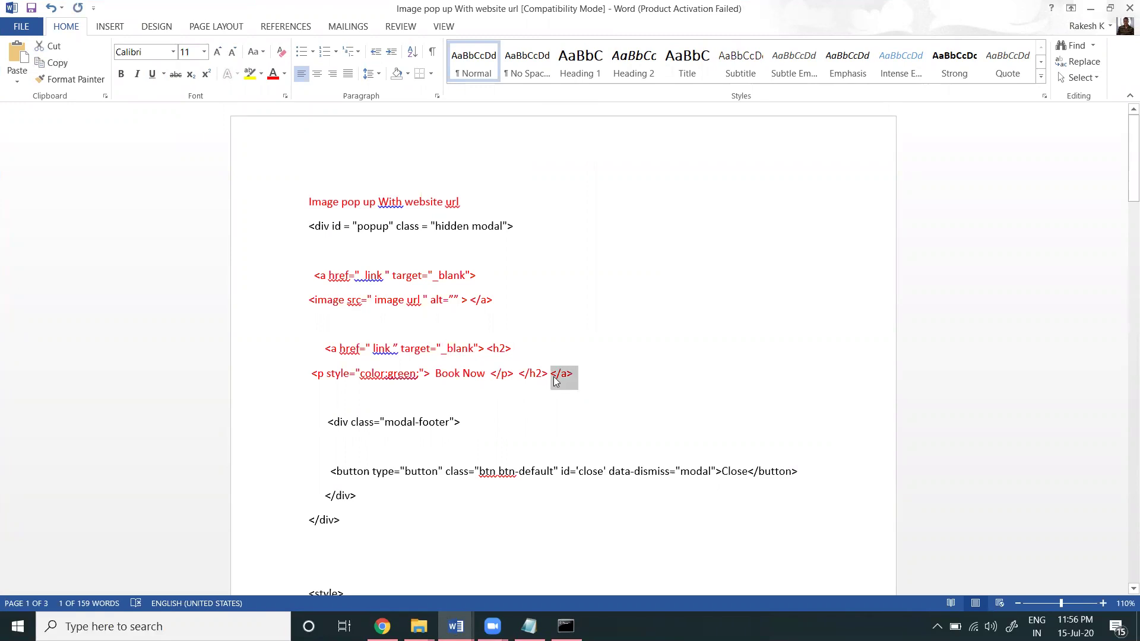
pyautogui.press('BackSpace')
pyautogui.click(491, 373)
pyautogui.hotkey('ctrl', 'v')
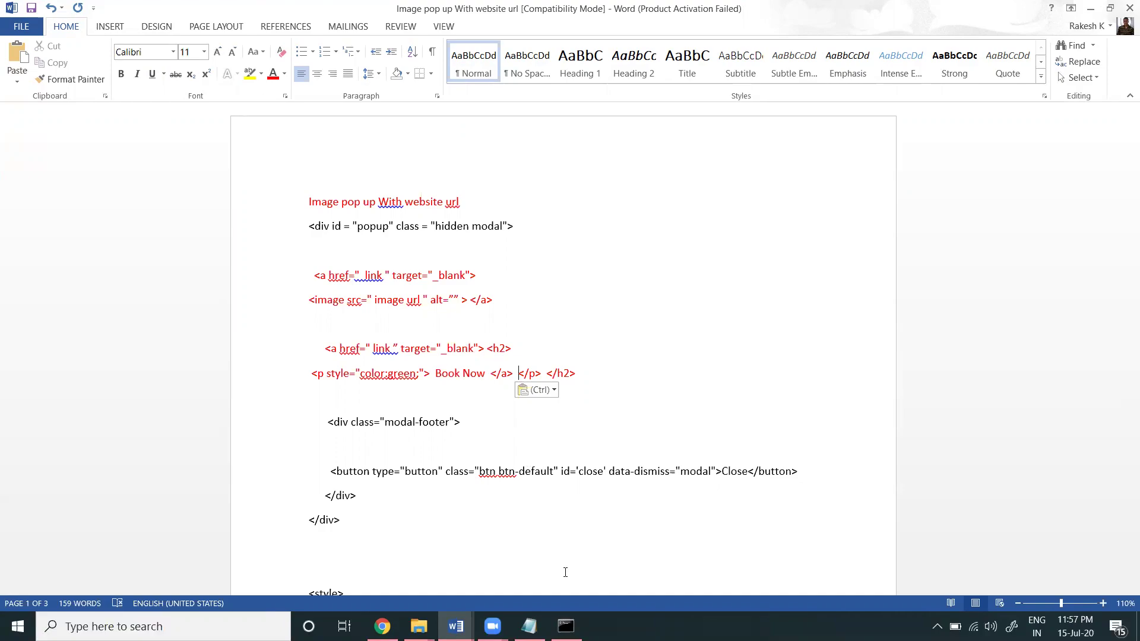
# Switch back to Chrome and open the Videos page of the Digital Rakesh YouTube channel
pyautogui.hotkey('alt', 'Tab')
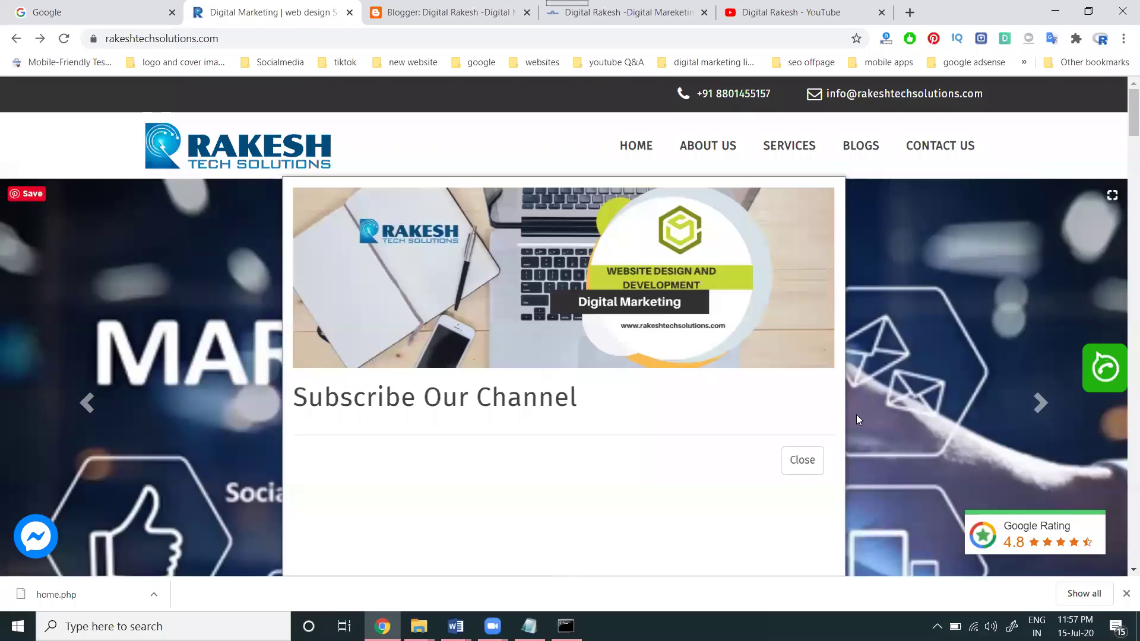
pyautogui.click(629, 12)
pyautogui.click(770, 14)
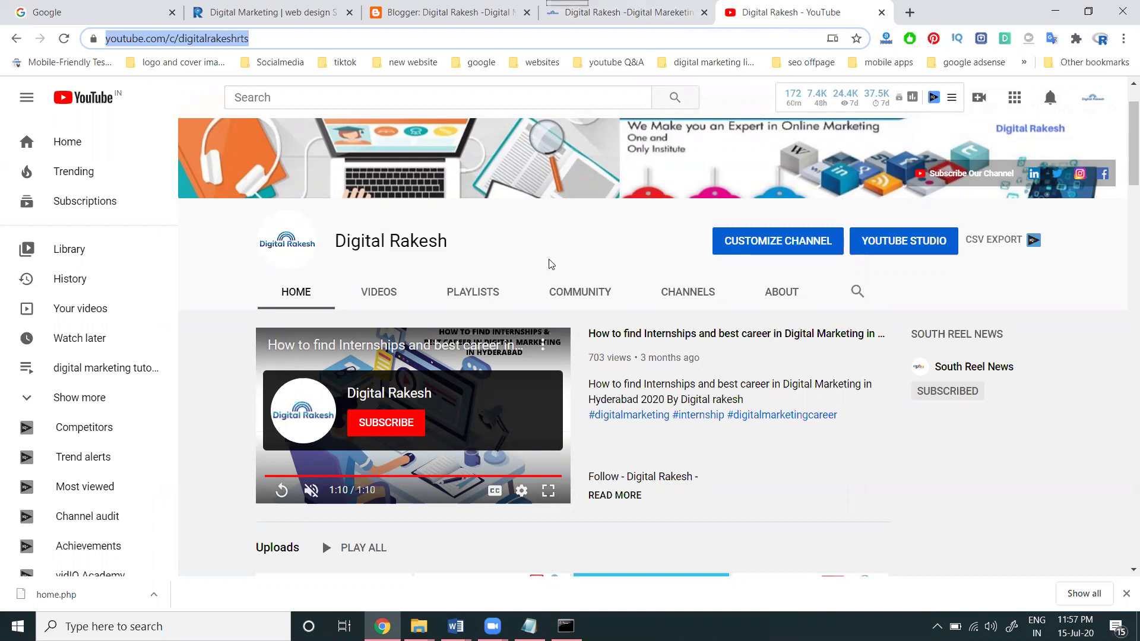
pyautogui.click(382, 302)
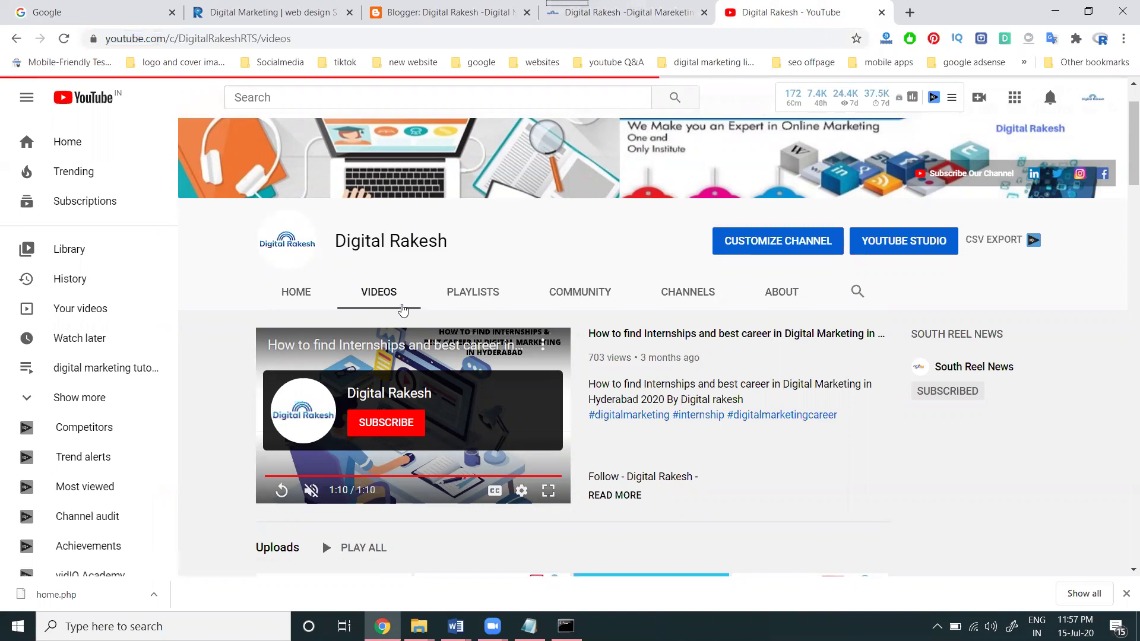